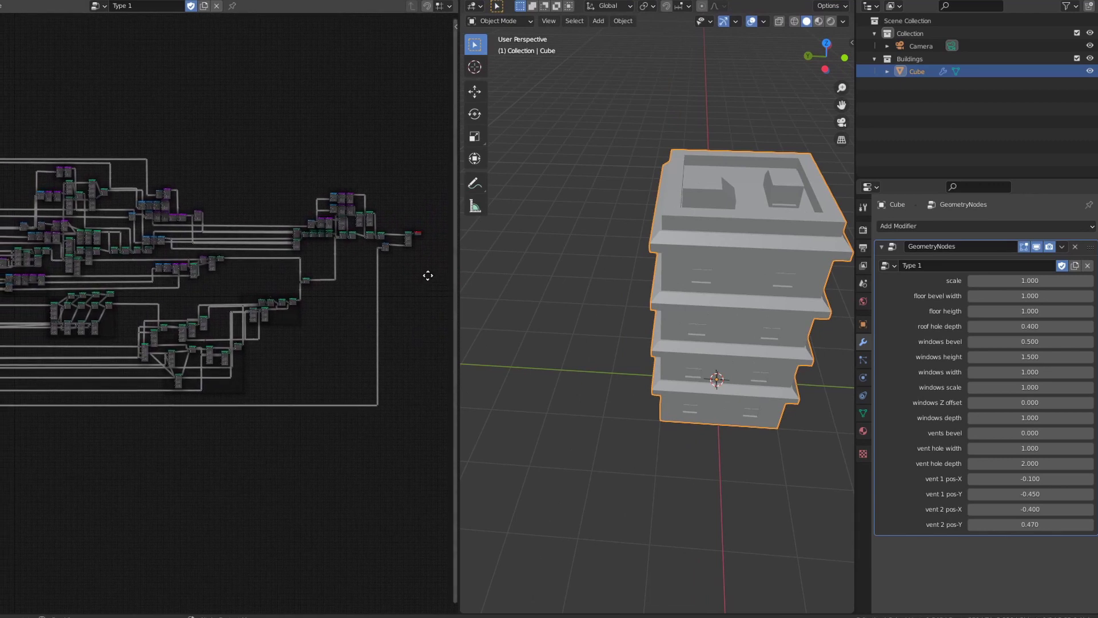
Examine the procedural building and its GeometryNodes modifier parameters, collapsing and re-expanding the modifier
{"action": "middle_click_drag", "start_coordinate": [429, 275], "coordinate": [337, 303]}
{"action": "scroll", "coordinate": [714, 259], "scroll_direction": "up", "scroll_amount": 3}
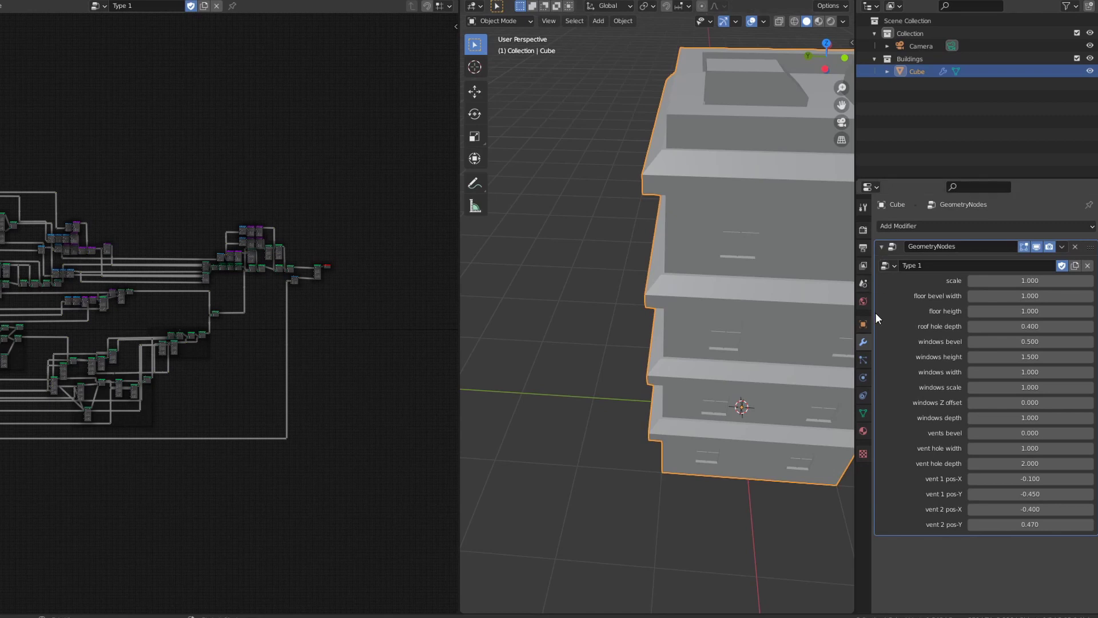
{"action": "left_click", "coordinate": [880, 245]}
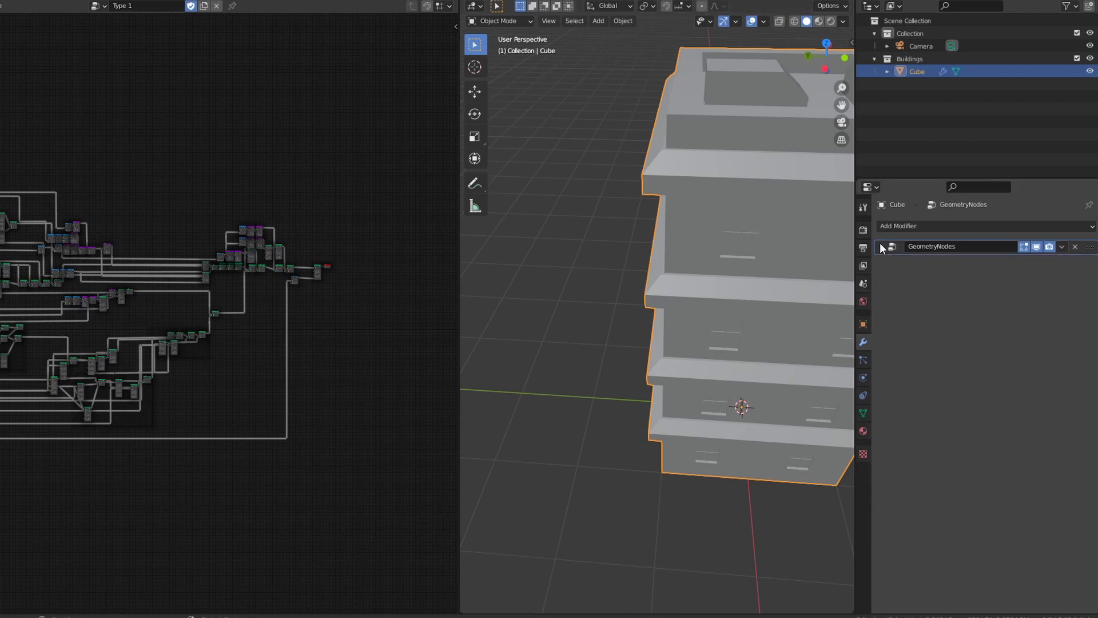
{"action": "left_click", "coordinate": [881, 246]}
{"action": "middle_click_drag", "start_coordinate": [682, 297], "coordinate": [730, 273]}
{"action": "scroll", "coordinate": [677, 294], "scroll_direction": "down", "scroll_amount": 4}
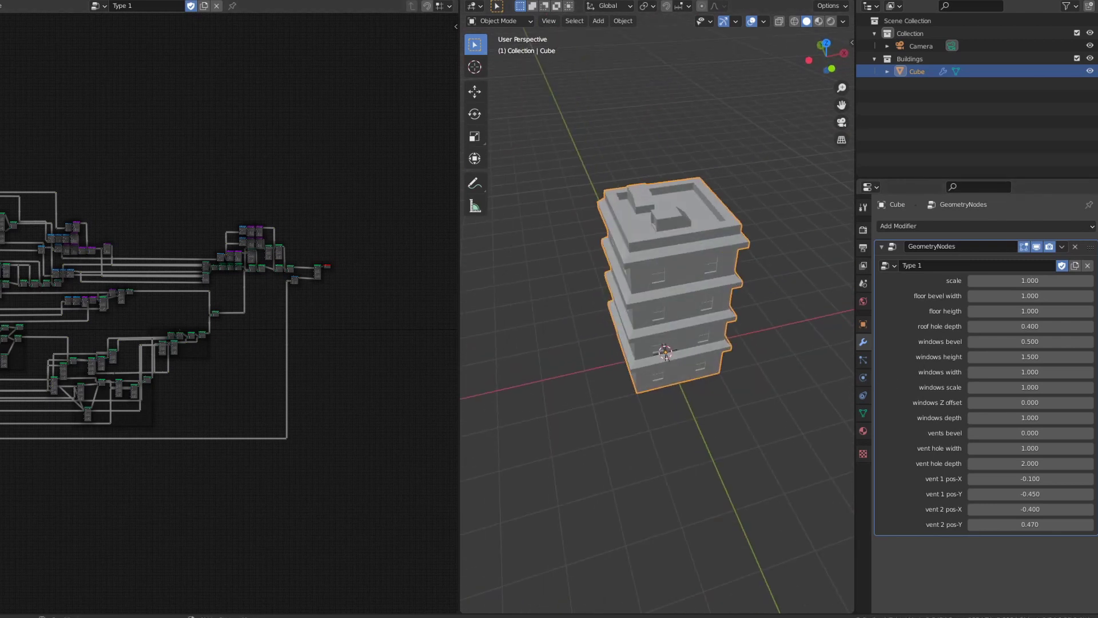
Look over the Type 1 node tree back to the Group Input node
{"action": "middle_click_drag", "start_coordinate": [5, 239], "coordinate": [263, 260]}
{"action": "middle_click_drag", "start_coordinate": [180, 394], "coordinate": [186, 352]}
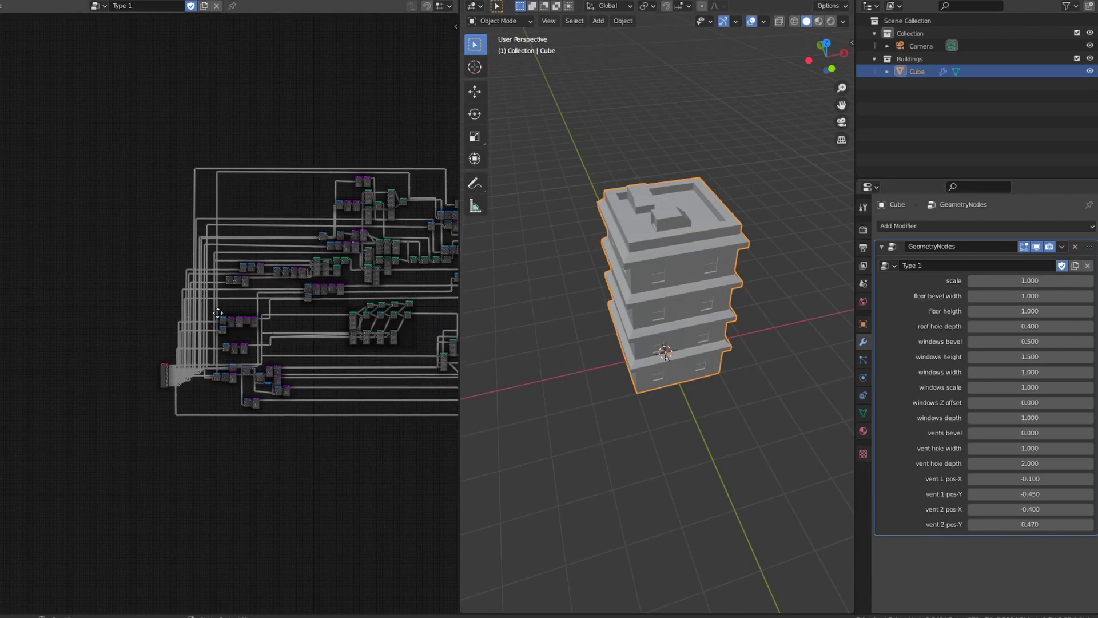
{"action": "middle_click_drag", "start_coordinate": [366, 375], "coordinate": [12, 194]}
{"action": "scroll", "coordinate": [70, 252], "scroll_direction": "up", "scroll_amount": 8}
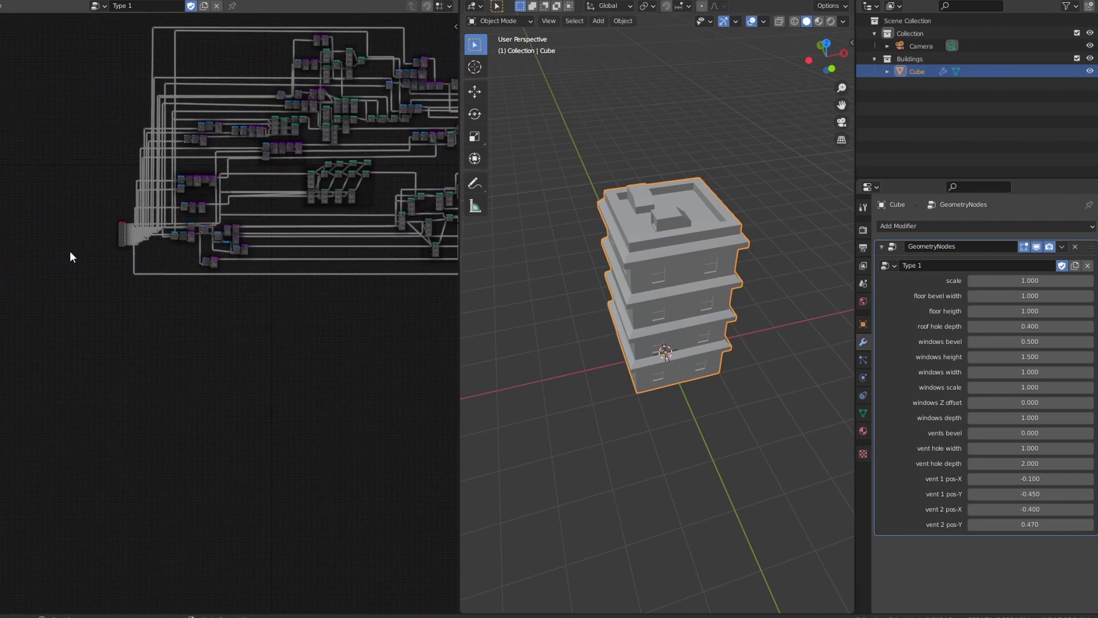
{"action": "scroll", "coordinate": [95, 273], "scroll_direction": "up", "scroll_amount": 5}
{"action": "middle_click_drag", "start_coordinate": [95, 273], "coordinate": [319, 420]}
Shift the Group Input node slightly away from its links, constraining the final move to the X axis
{"action": "left_click", "coordinate": [166, 342]}
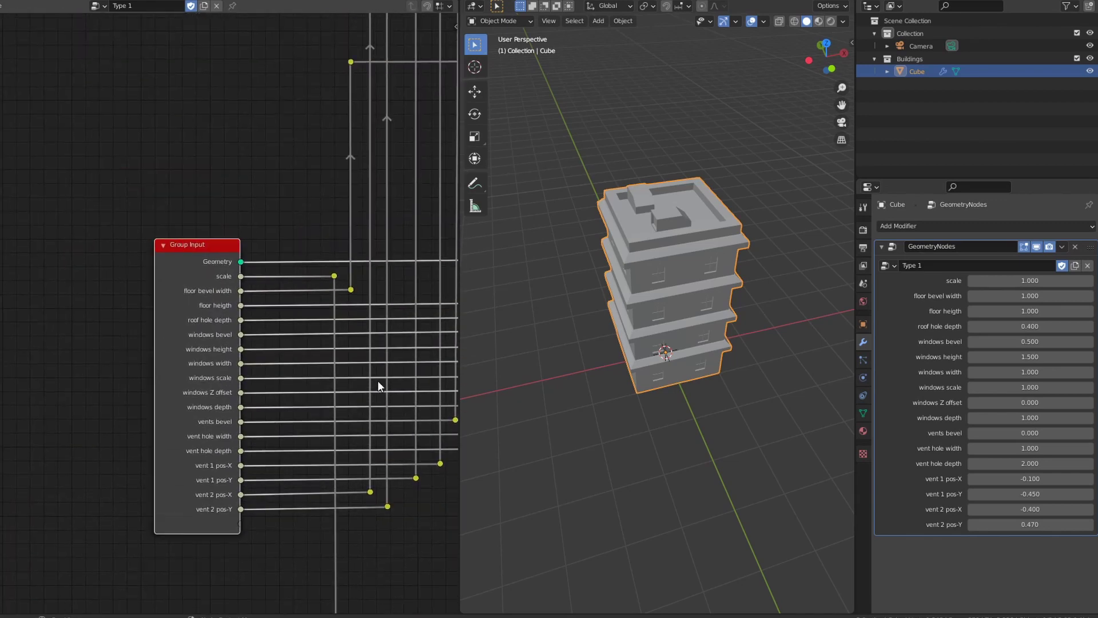
{"action": "key", "text": "g"}
{"action": "left_click", "coordinate": [260, 327]}
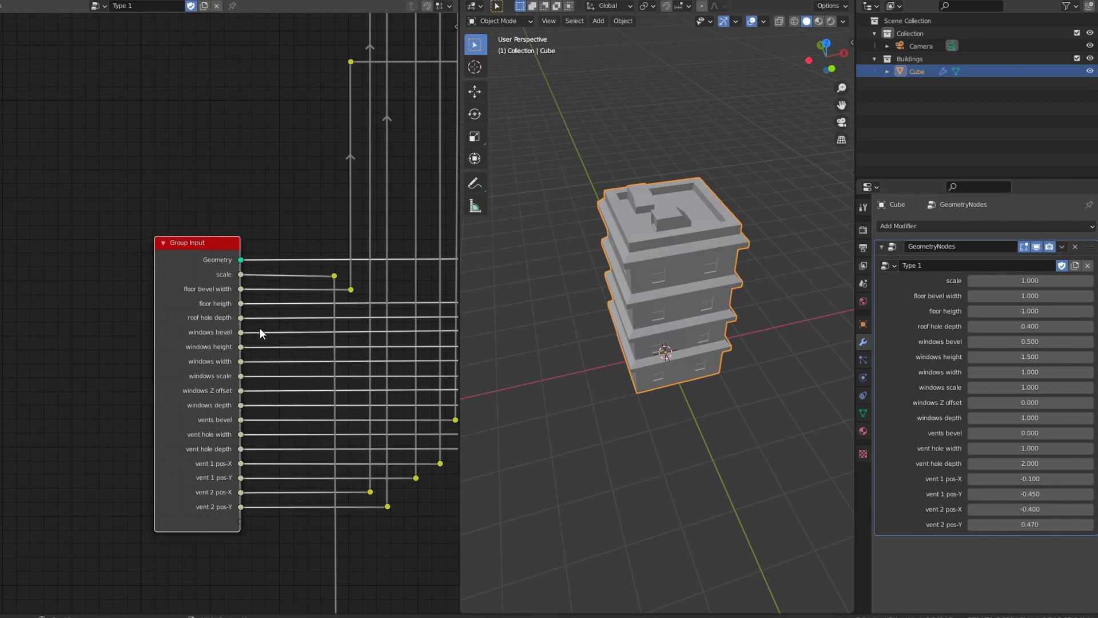
{"action": "scroll", "coordinate": [260, 328], "scroll_direction": "up", "scroll_amount": 4}
{"action": "middle_click_drag", "start_coordinate": [307, 324], "coordinate": [179, 332]}
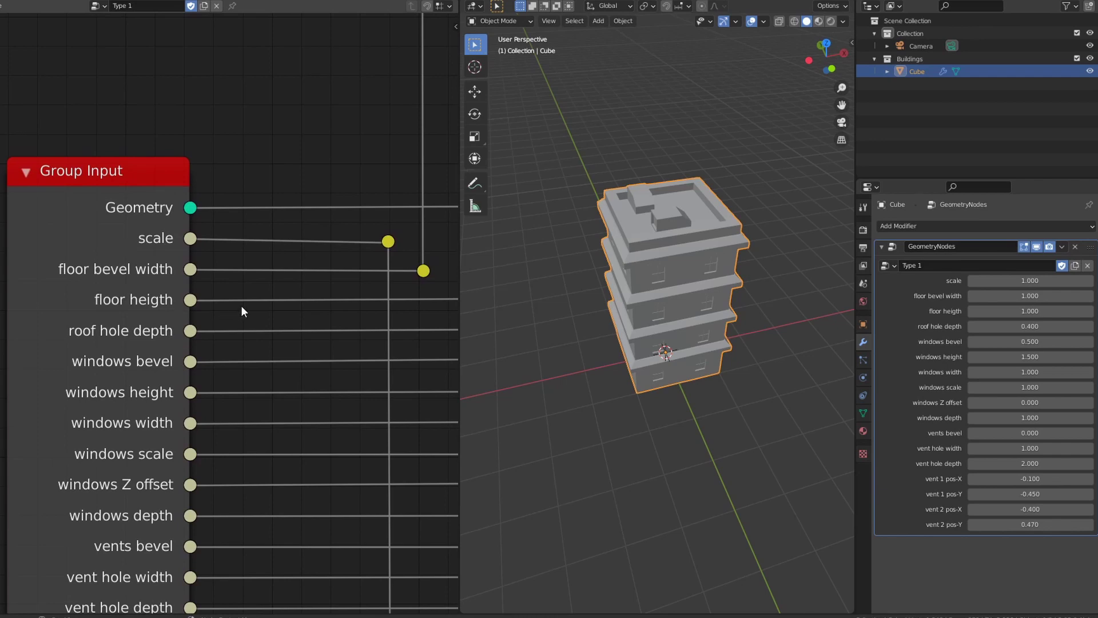
{"action": "left_click_drag", "start_coordinate": [241, 306], "coordinate": [107, 333]}
{"action": "key", "text": "g"}
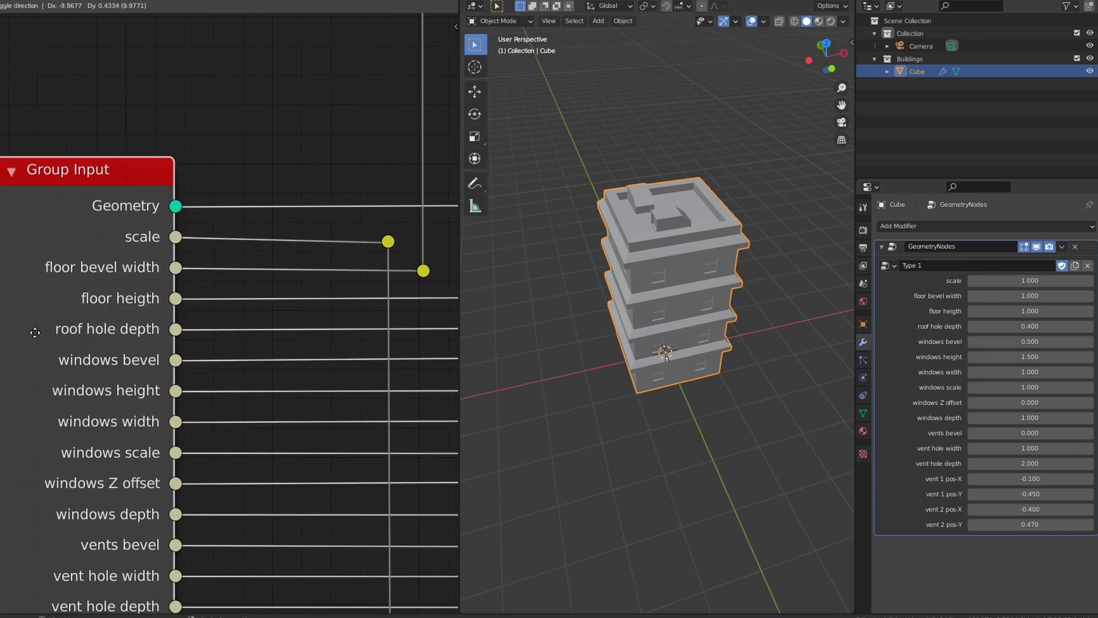
{"action": "key", "text": "x"}
{"action": "left_click", "coordinate": [29, 332]}
{"action": "left_click", "coordinate": [215, 320]}
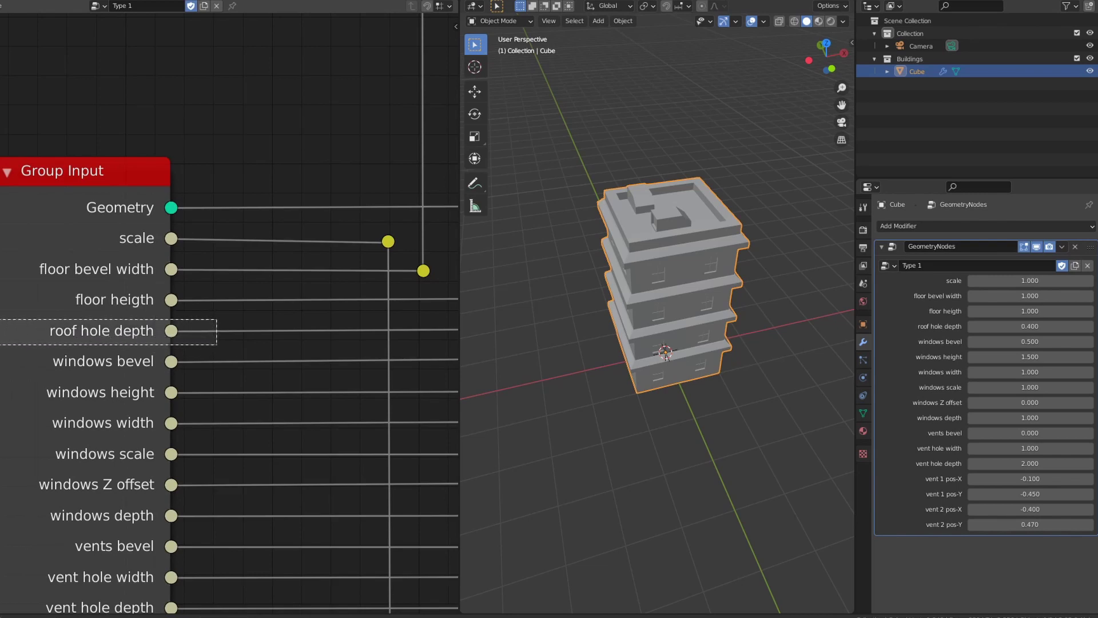
Examine the wiring from the Group Input node's parameters through to the output end of the node tree
{"action": "scroll", "coordinate": [248, 132], "scroll_direction": "down", "scroll_amount": 6}
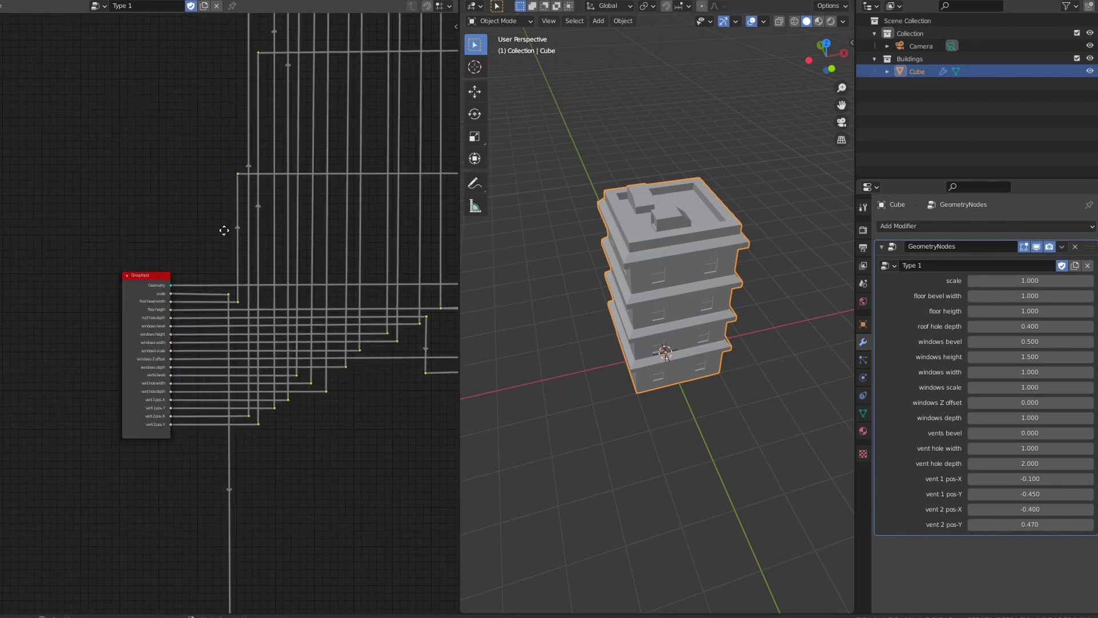
{"action": "middle_click_drag", "start_coordinate": [226, 228], "coordinate": [116, 225]}
{"action": "scroll", "coordinate": [197, 259], "scroll_direction": "up", "scroll_amount": 6}
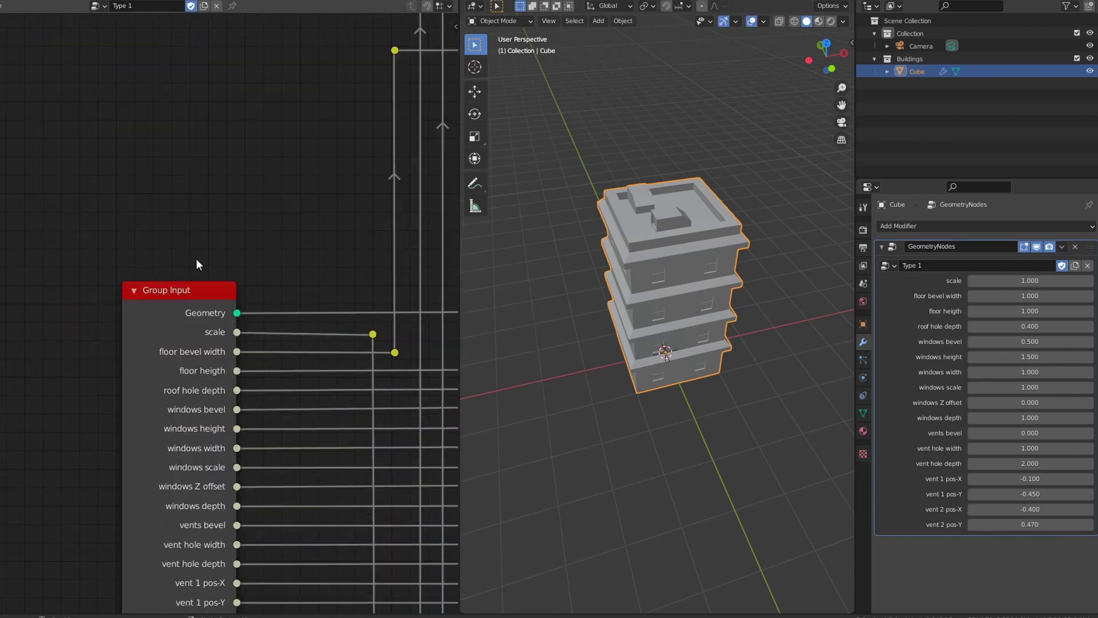
{"action": "left_click_drag", "start_coordinate": [303, 421], "coordinate": [20, 454]}
{"action": "left_click", "coordinate": [285, 161]}
{"action": "left_click_drag", "start_coordinate": [3, 359], "coordinate": [1, 423]}
{"action": "middle_click_drag", "start_coordinate": [209, 274], "coordinate": [2, 189], "text": "ctrl"}
{"action": "left_click_drag", "start_coordinate": [2, 155], "coordinate": [298, 375]}
{"action": "middle_click_drag", "start_coordinate": [298, 375], "coordinate": [176, 322], "text": "ctrl"}
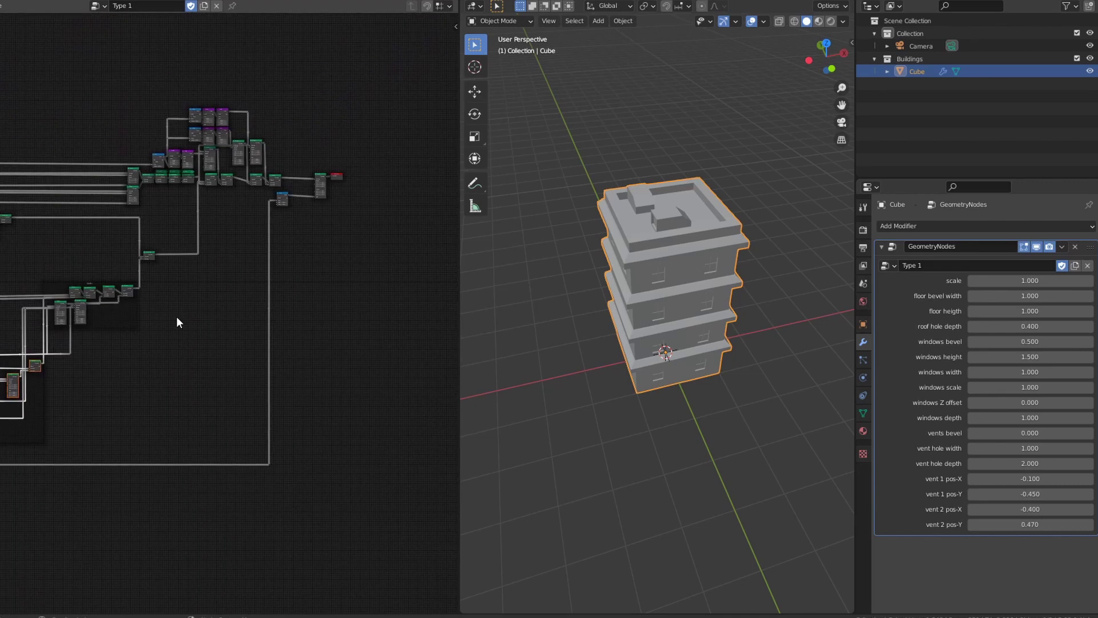
Detach the Group Output node, move it beside the roof frame, and link the frame's geometry to it for preview
{"action": "left_click_drag", "start_coordinate": [342, 174], "coordinate": [356, 195], "text": "alt"}
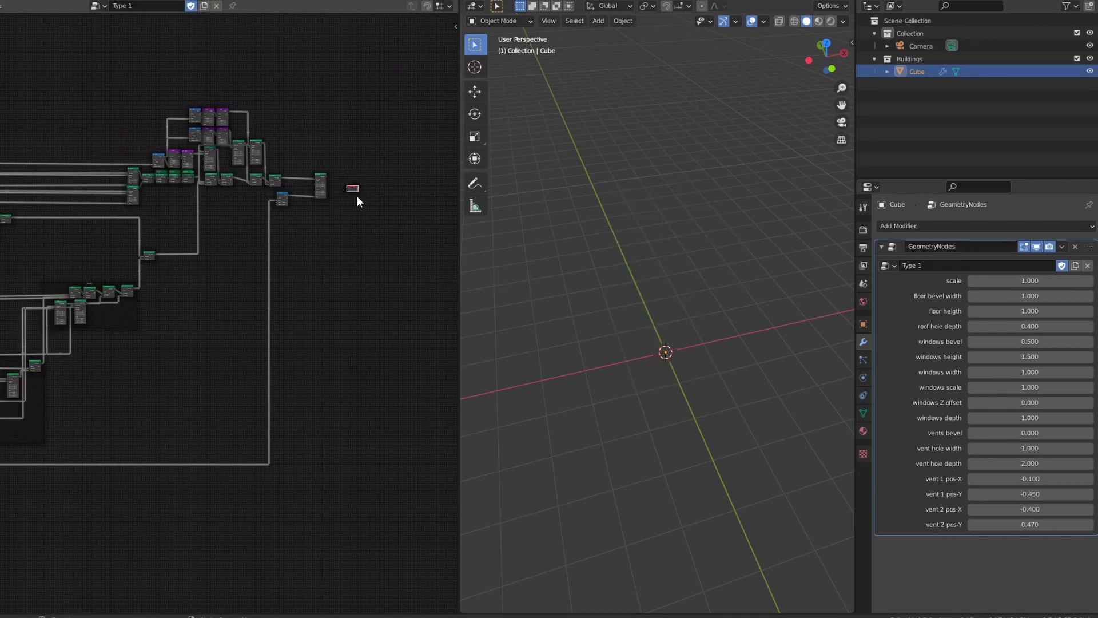
{"action": "key", "text": "g"}
{"action": "left_click", "coordinate": [62, 362]}
{"action": "middle_click_drag", "start_coordinate": [61, 362], "coordinate": [360, 362], "text": "ctrl"}
{"action": "left_click_drag", "start_coordinate": [373, 372], "coordinate": [389, 375]}
{"action": "middle_click_drag", "start_coordinate": [368, 343], "coordinate": [346, 319]}
{"action": "middle_click_drag", "start_coordinate": [706, 295], "coordinate": [753, 409]}
{"action": "scroll", "coordinate": [343, 481], "scroll_direction": "down", "scroll_amount": 2}
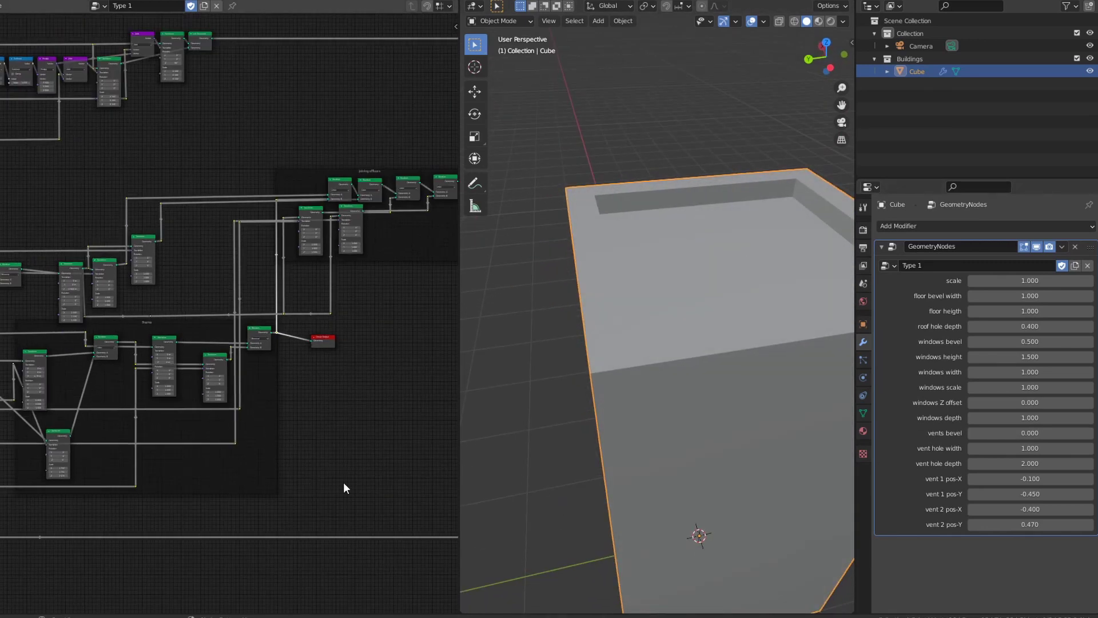
{"action": "left_click_drag", "start_coordinate": [135, 340], "coordinate": [311, 342]}
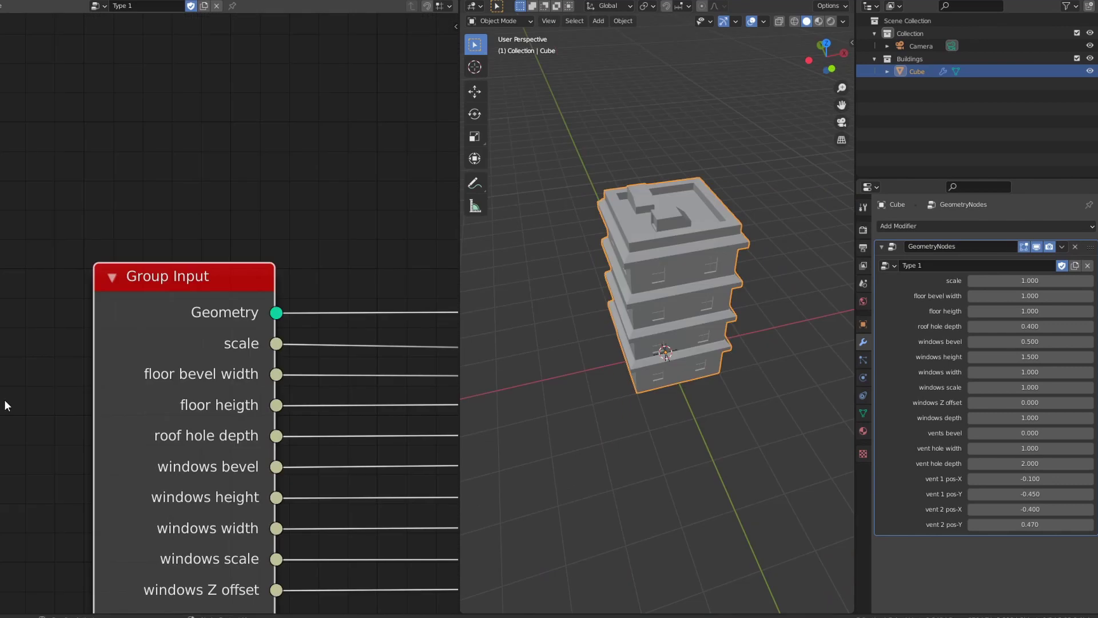
Follow the roof hole depth link from the Group Input to its Clamp, Add and Multiply nodes
{"action": "scroll", "coordinate": [289, 386], "scroll_direction": "down", "scroll_amount": 4}
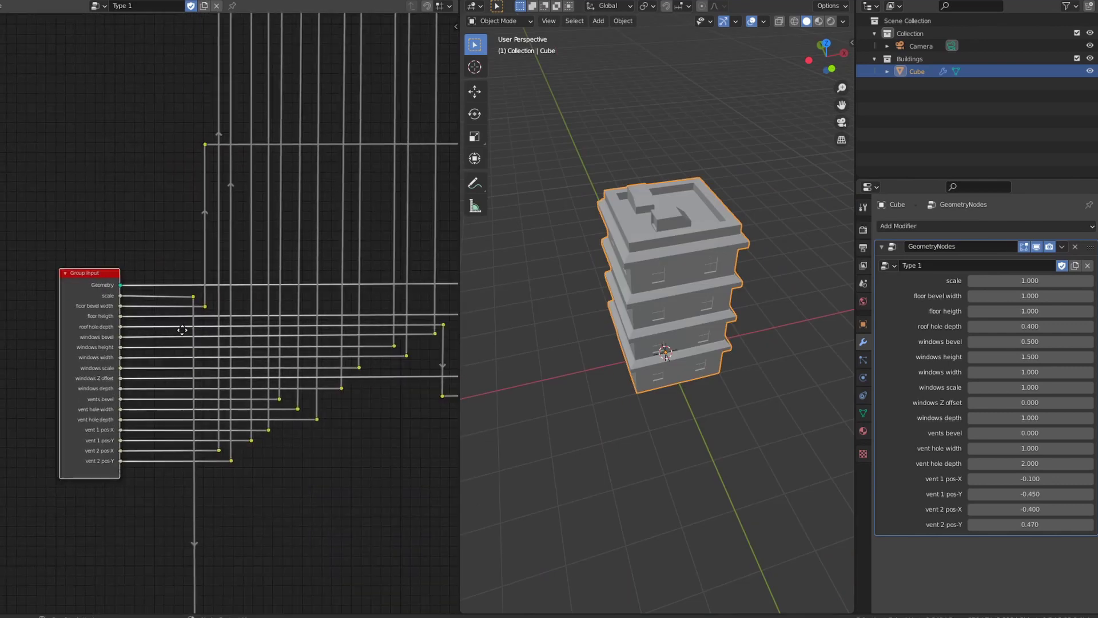
{"action": "scroll", "coordinate": [327, 221], "scroll_direction": "up", "scroll_amount": 5}
{"action": "scroll", "coordinate": [23, 213], "scroll_direction": "up", "scroll_amount": 2}
{"action": "middle_click_drag", "start_coordinate": [23, 212], "coordinate": [128, 333]}
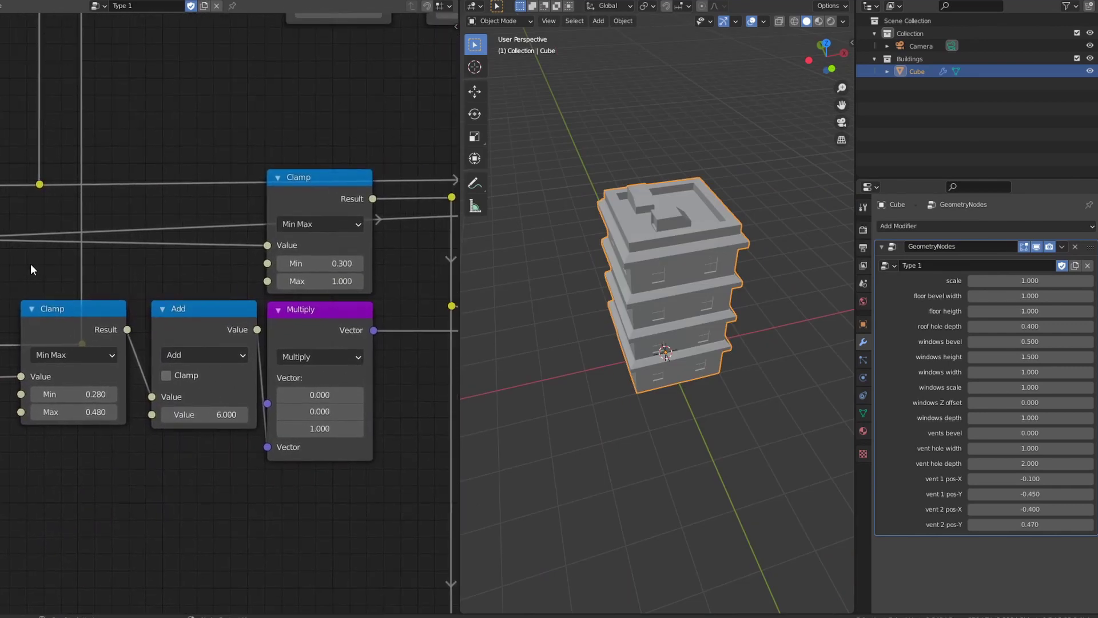
{"action": "left_click_drag", "start_coordinate": [30, 263], "coordinate": [238, 345]}
{"action": "scroll", "coordinate": [239, 345], "scroll_direction": "down", "scroll_amount": 6}
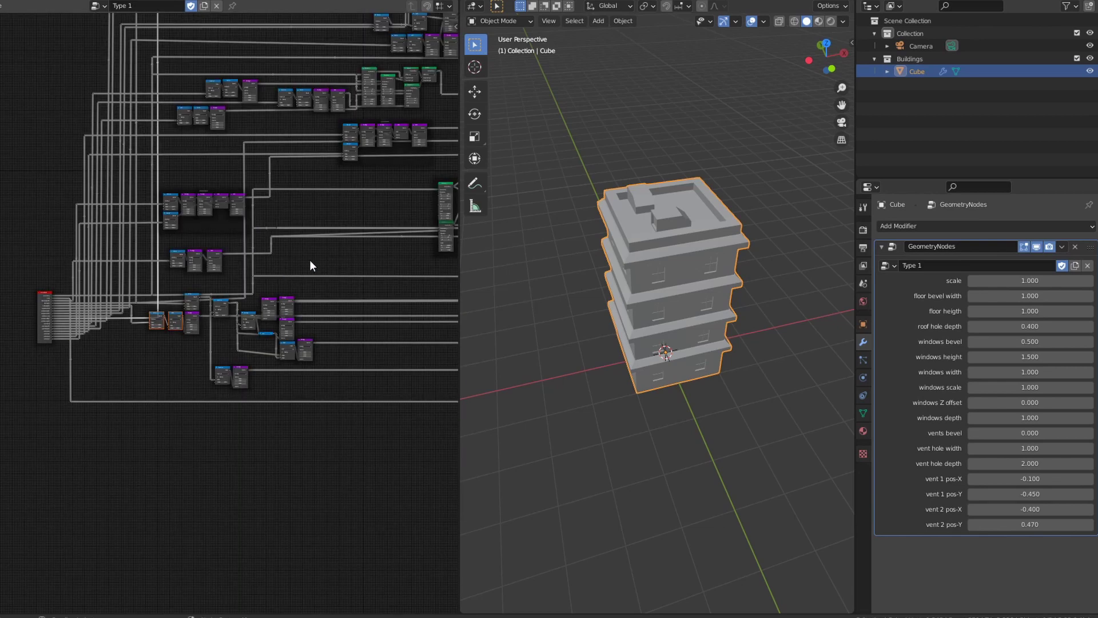
{"action": "middle_click_drag", "start_coordinate": [310, 260], "coordinate": [6, 243]}
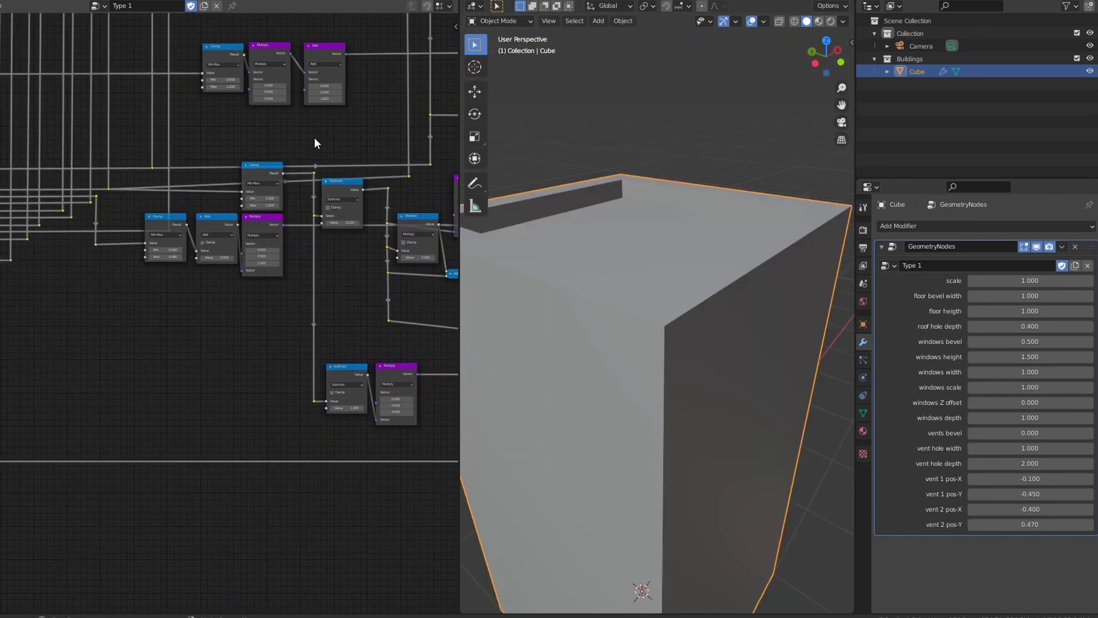
{"action": "scroll", "coordinate": [171, 312], "scroll_direction": "up", "scroll_amount": 2}
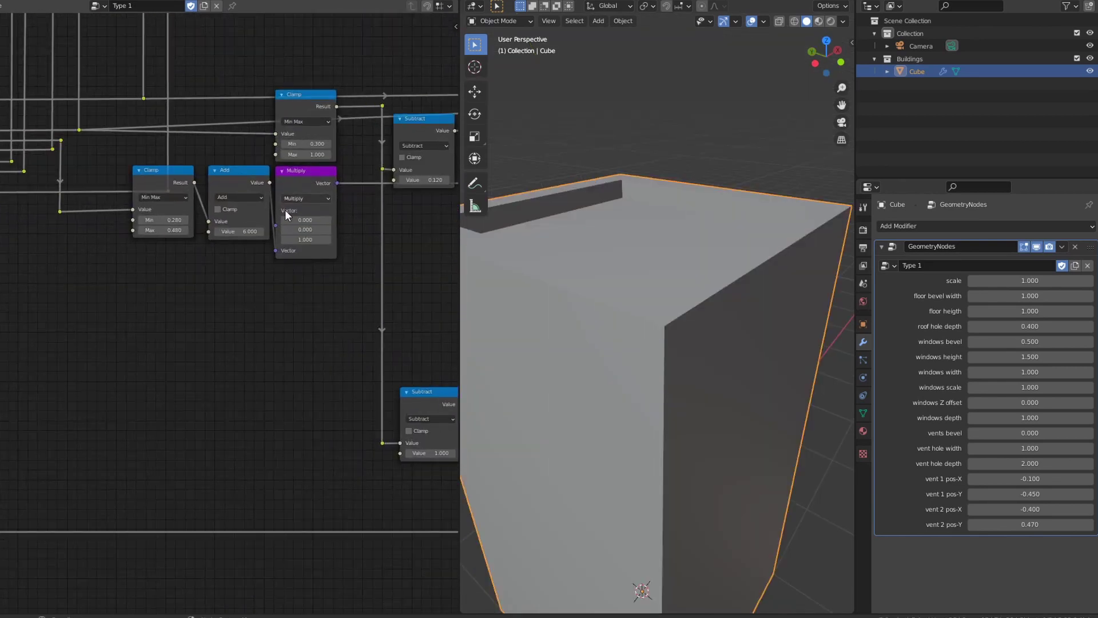
{"action": "middle_click_drag", "start_coordinate": [202, 256], "coordinate": [206, 323]}
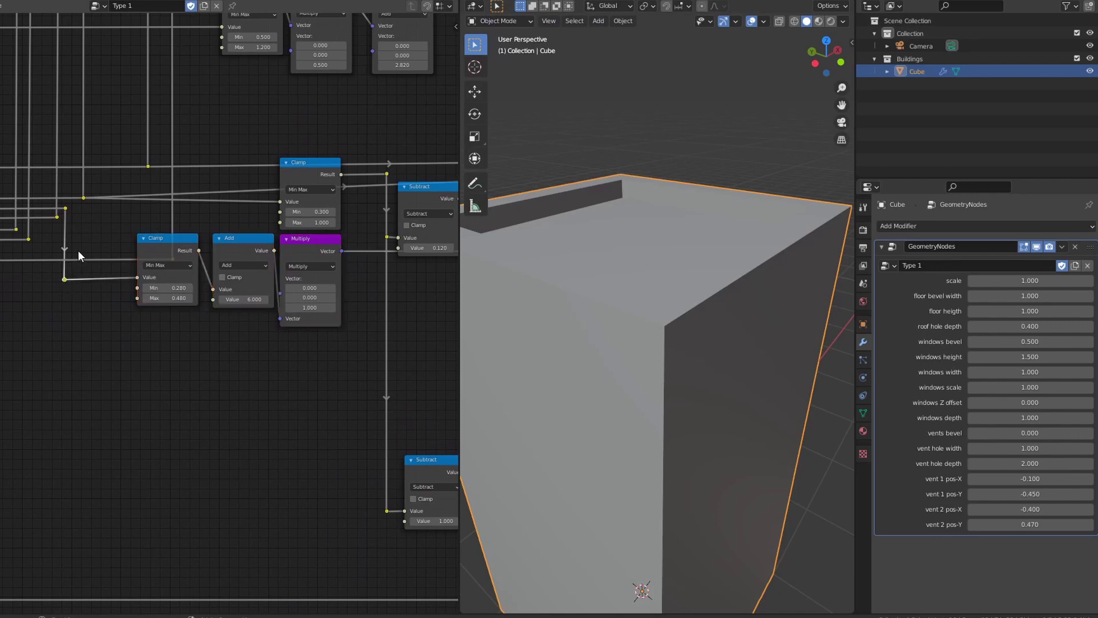
{"action": "key", "text": "g"}
{"action": "left_click", "coordinate": [92, 222]}
{"action": "left_click", "coordinate": [91, 222]}
Select the roof hole depth's Clamp, Add and Multiply nodes and compare them with the other parameter node groups
{"action": "middle_click_drag", "start_coordinate": [368, 269], "coordinate": [415, 259]}
{"action": "scroll", "coordinate": [269, 276], "scroll_direction": "down", "scroll_amount": 4}
{"action": "scroll", "coordinate": [252, 260], "scroll_direction": "up", "scroll_amount": 7}
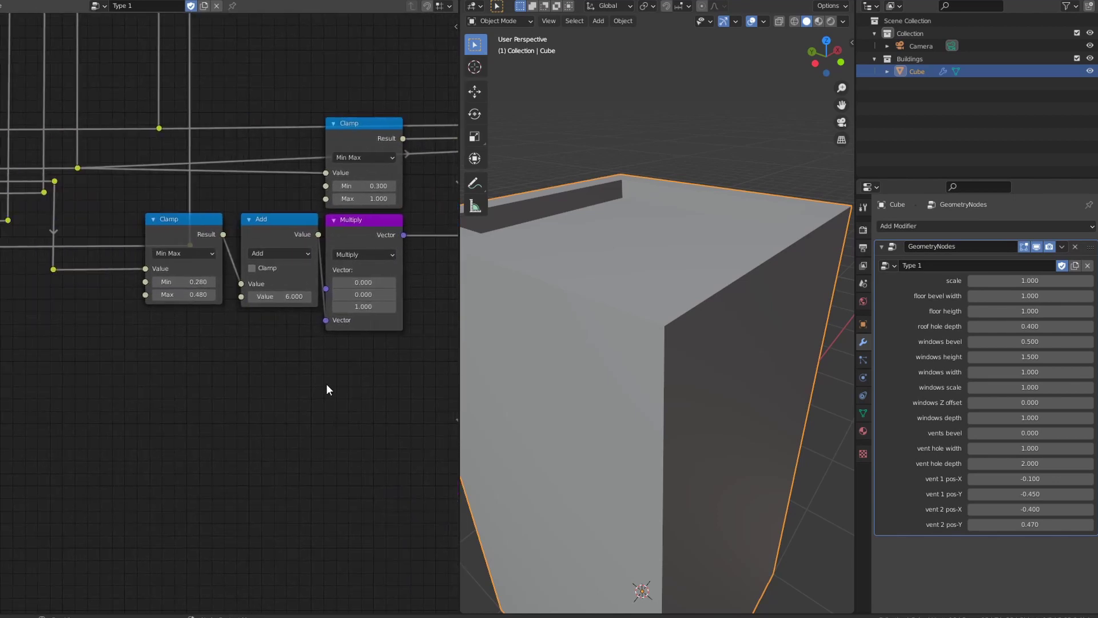
{"action": "left_click_drag", "start_coordinate": [332, 374], "coordinate": [43, 217]}
{"action": "left_click", "coordinate": [200, 348]}
{"action": "left_click_drag", "start_coordinate": [118, 301], "coordinate": [426, 268]}
{"action": "scroll", "coordinate": [283, 252], "scroll_direction": "down", "scroll_amount": 6}
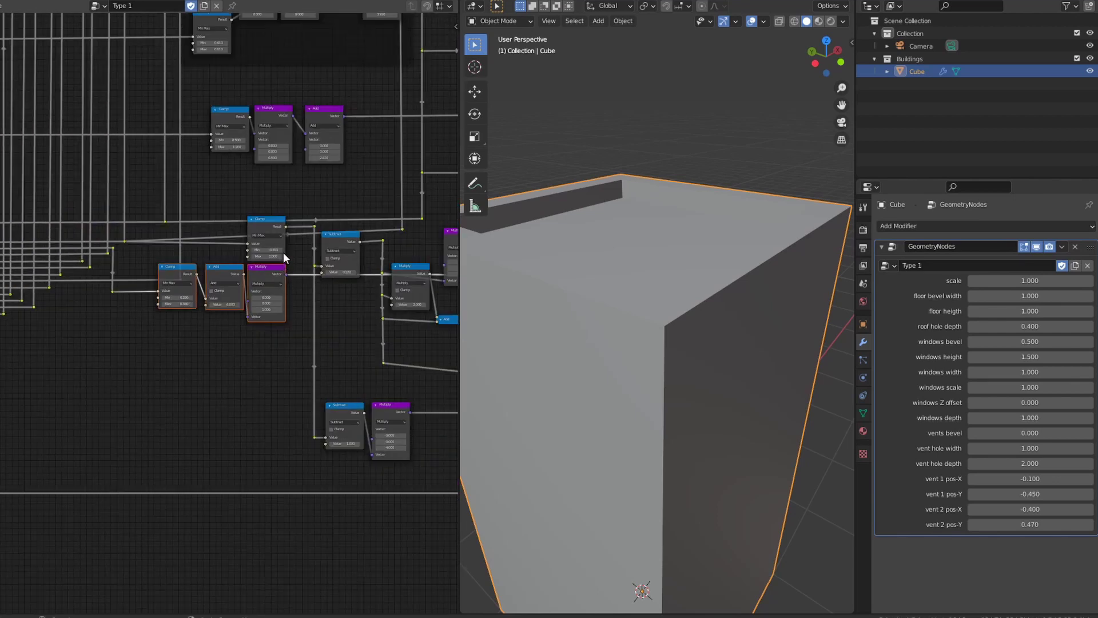
{"action": "scroll", "coordinate": [269, 132], "scroll_direction": "up", "scroll_amount": 1}
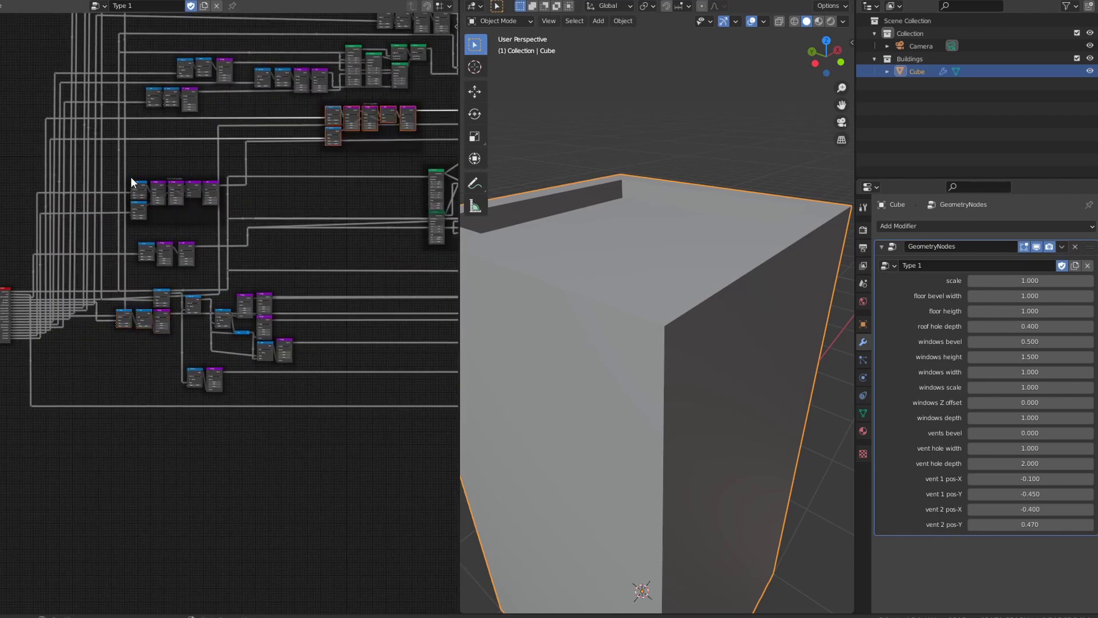
{"action": "scroll", "coordinate": [258, 198], "scroll_direction": "up", "scroll_amount": 7}
{"action": "scroll", "coordinate": [286, 211], "scroll_direction": "up", "scroll_amount": 3}
{"action": "middle_click_drag", "start_coordinate": [418, 180], "coordinate": [167, 277]}
{"action": "left_click_drag", "start_coordinate": [64, 364], "coordinate": [303, 233]}
{"action": "left_click", "coordinate": [115, 368]}
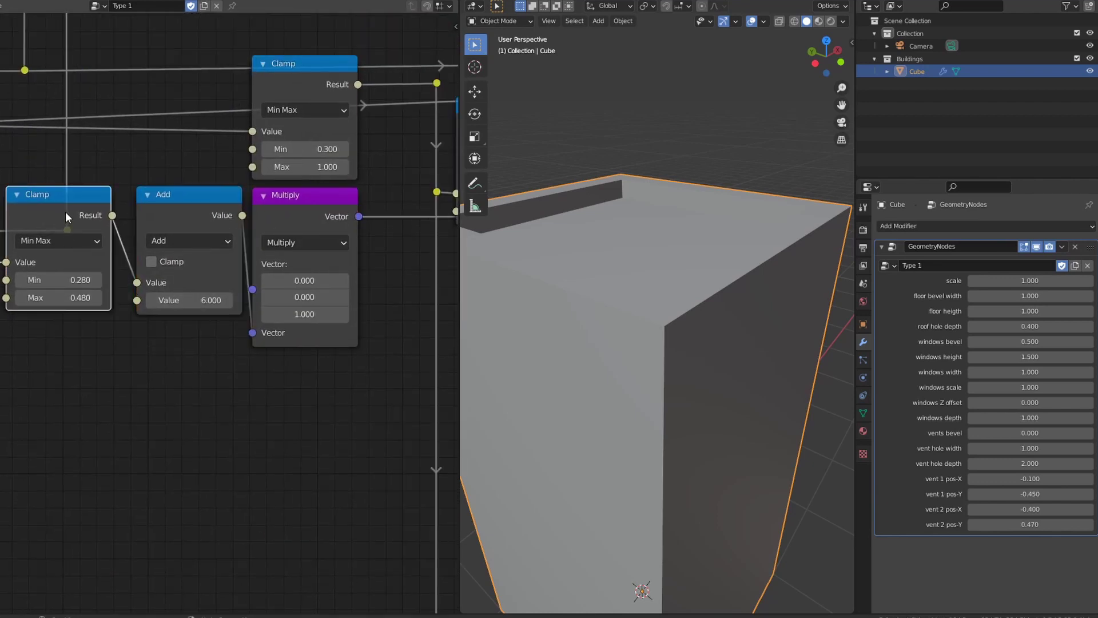
{"action": "key", "text": "g"}
{"action": "right_click", "coordinate": [167, 381]}
{"action": "left_click", "coordinate": [192, 253]}
{"action": "key", "text": "g"}
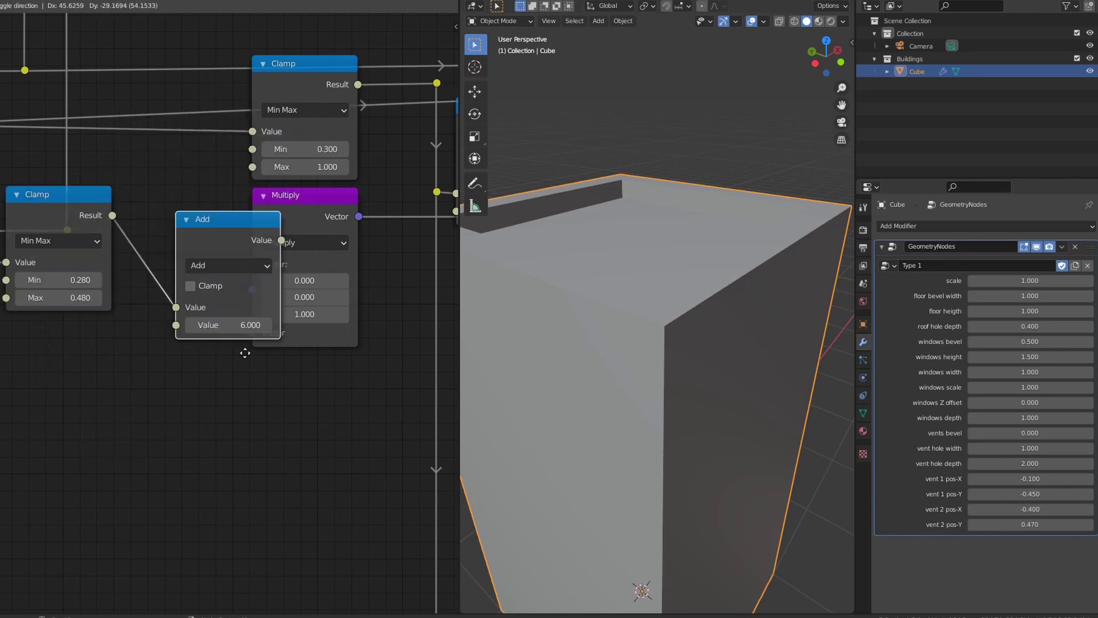
{"action": "right_click", "coordinate": [237, 337]}
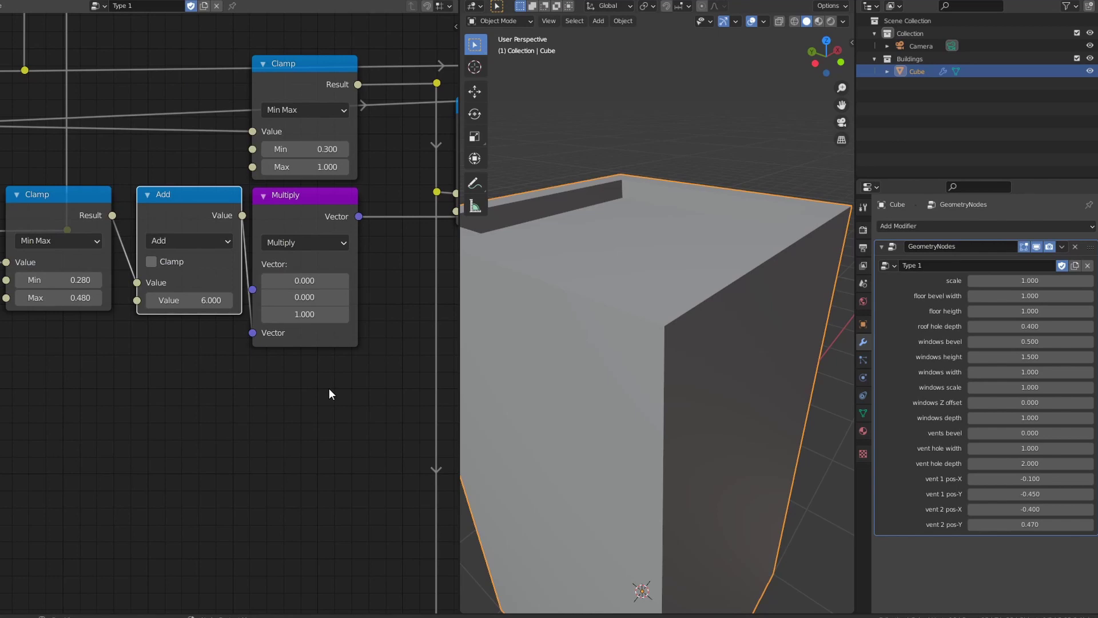
{"action": "left_click", "coordinate": [353, 245]}
{"action": "key", "text": "g"}
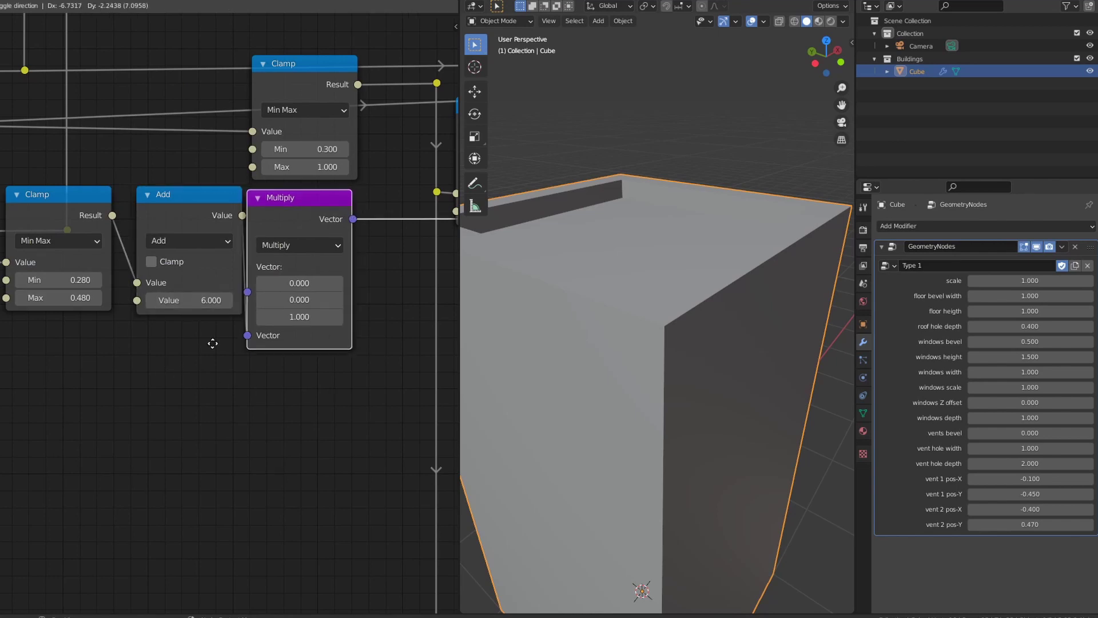
{"action": "right_click", "coordinate": [250, 317]}
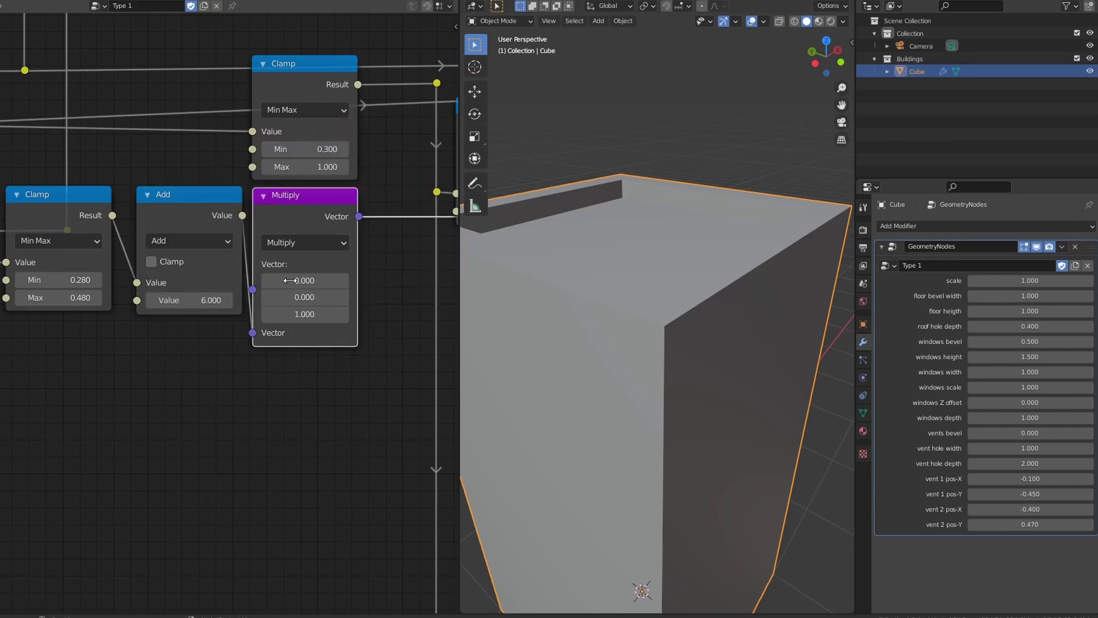
Inspect the vector components of the Multiply node in the roof hole depth chain
{"action": "scroll", "coordinate": [291, 281], "scroll_direction": "down", "scroll_amount": 4}
{"action": "scroll", "coordinate": [290, 278], "scroll_direction": "up", "scroll_amount": 5}
{"action": "middle_click_drag", "start_coordinate": [387, 294], "coordinate": [261, 283]}
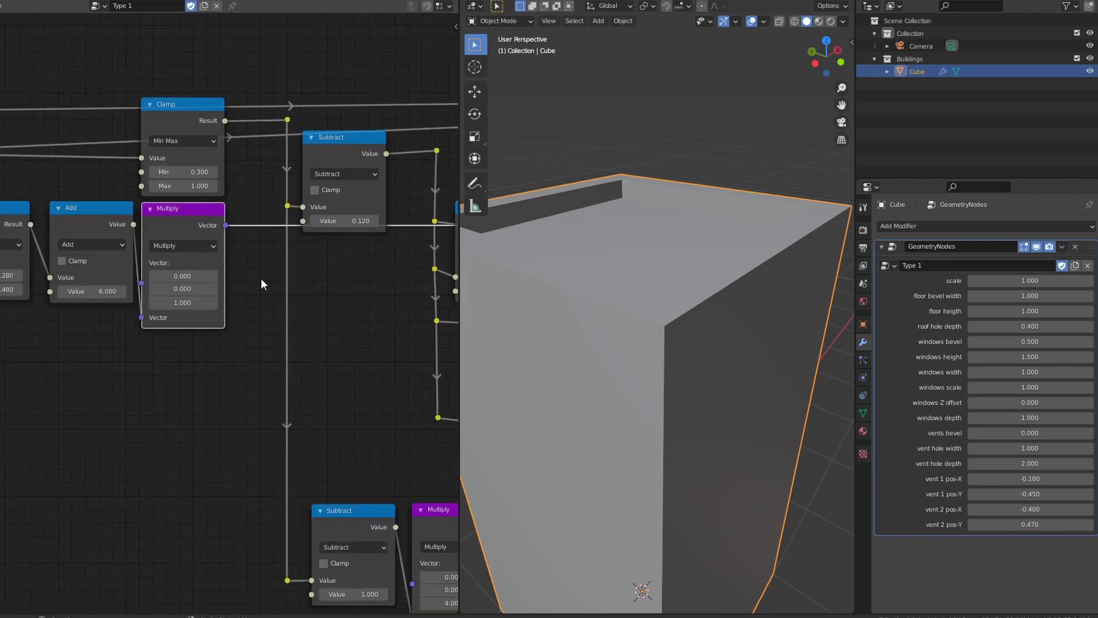
{"action": "scroll", "coordinate": [264, 282], "scroll_direction": "up", "scroll_amount": 4}
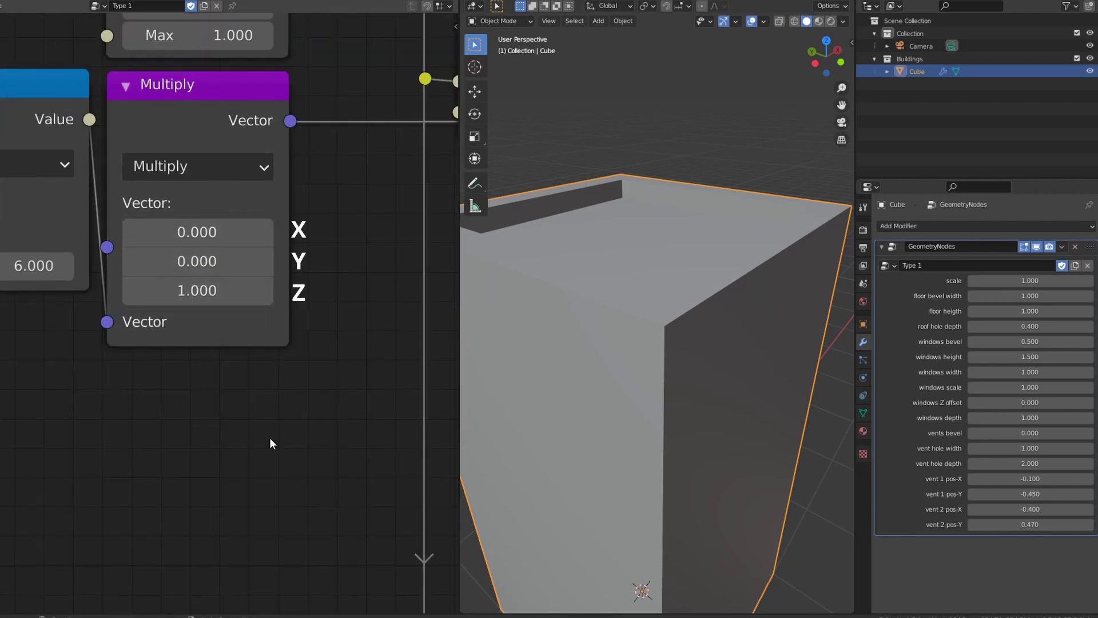
{"action": "scroll", "coordinate": [270, 438], "scroll_direction": "down", "scroll_amount": 8}
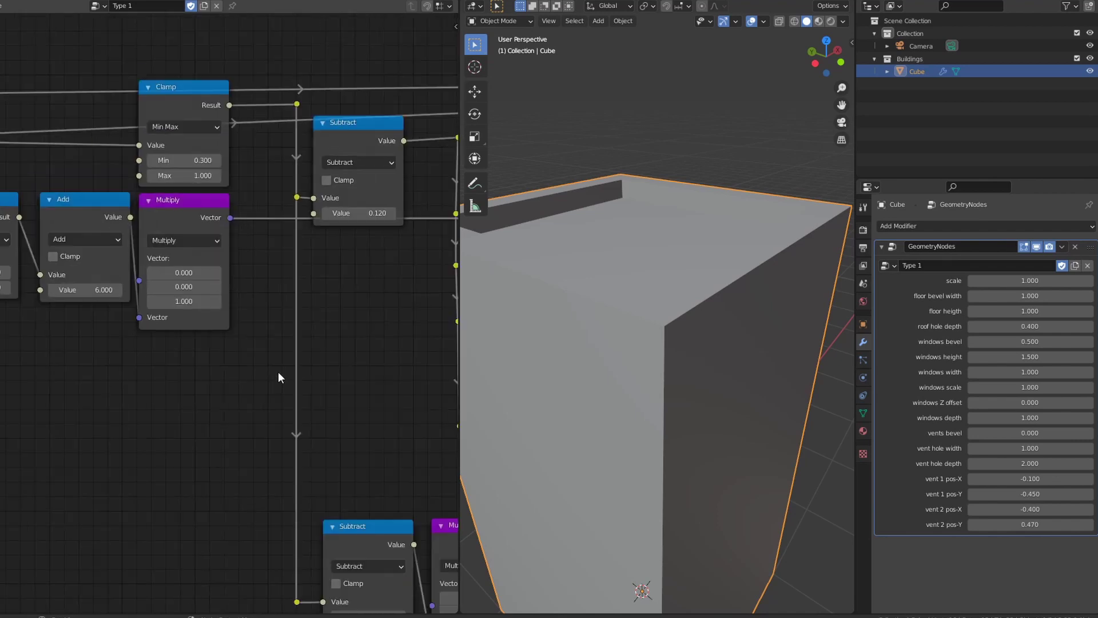
Follow the roof hole depth's Multiply link to the reroute and the Transform node's translation in the roof frame
{"action": "middle_click_drag", "start_coordinate": [351, 363], "coordinate": [22, 298]}
{"action": "middle_click_drag", "start_coordinate": [434, 299], "coordinate": [185, 338]}
{"action": "scroll", "coordinate": [166, 329], "scroll_direction": "up", "scroll_amount": 5}
{"action": "scroll", "coordinate": [237, 326], "scroll_direction": "up", "scroll_amount": 5}
{"action": "middle_click_drag", "start_coordinate": [277, 58], "coordinate": [40, 78]}
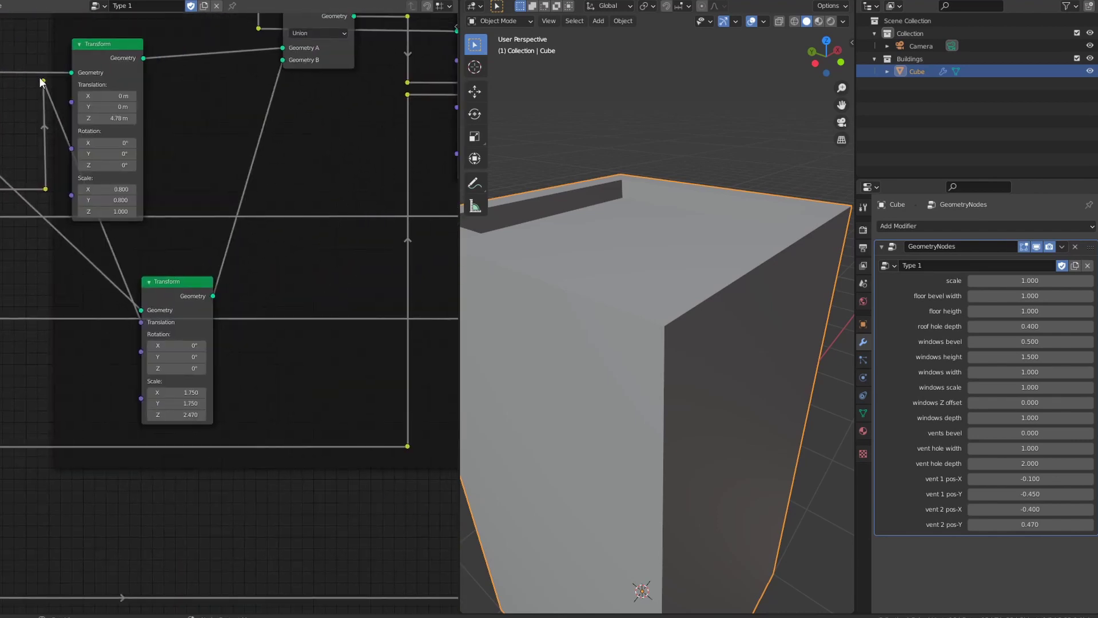
{"action": "left_click_drag", "start_coordinate": [44, 84], "coordinate": [50, 364]}
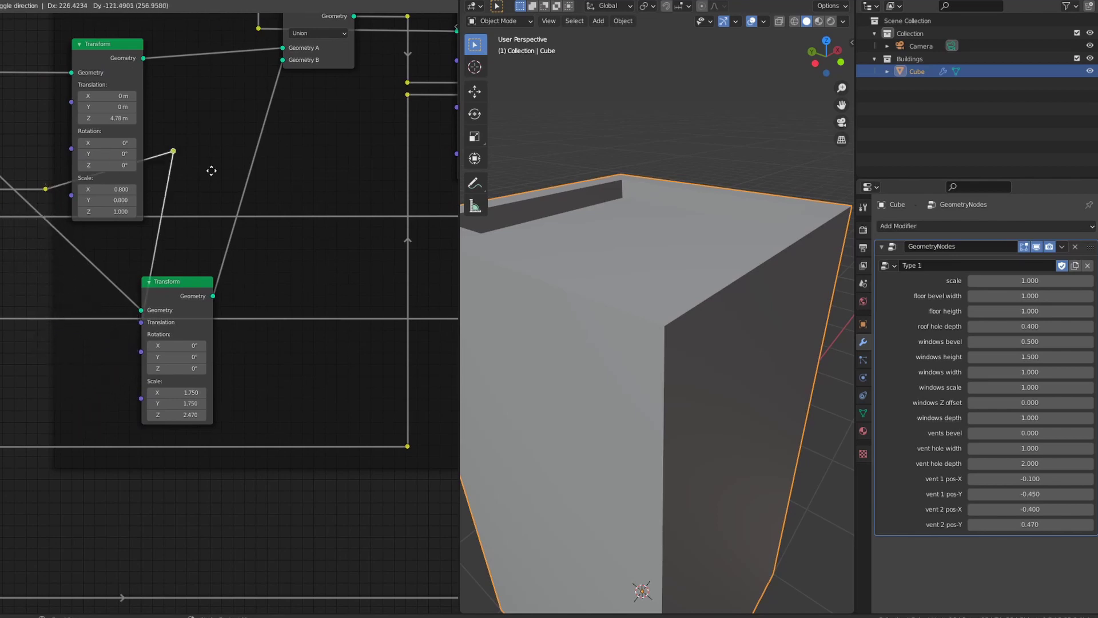
{"action": "key", "text": "Escape"}
Move the Transform node with the 1.750, 1.750, 2.470 scale up beside the other Transform, before the Union boolean node
{"action": "left_click_drag", "start_coordinate": [197, 300], "coordinate": [245, 578]}
{"action": "key", "text": "y"}
{"action": "key", "text": "g"}
{"action": "key", "text": "x"}
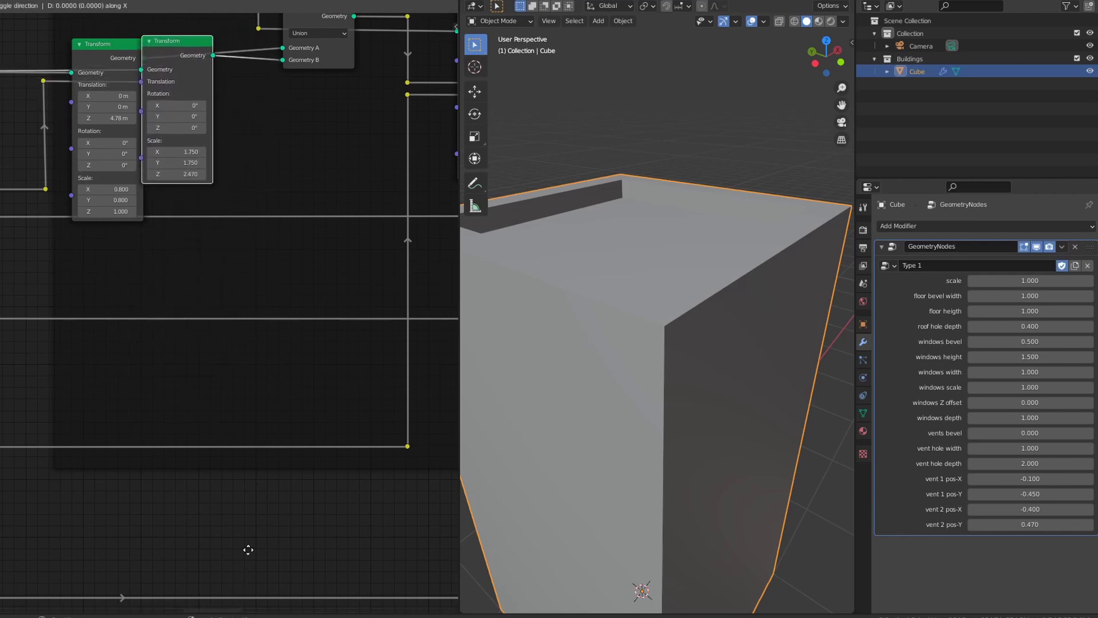
{"action": "left_click", "coordinate": [279, 553]}
{"action": "key", "text": "g"}
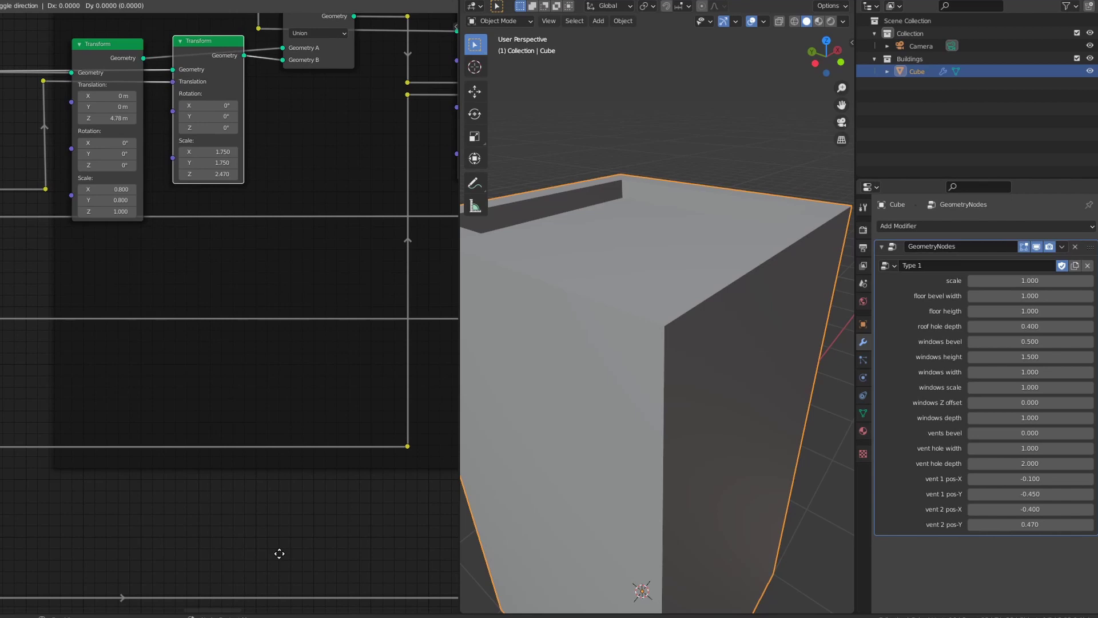
{"action": "left_click", "coordinate": [284, 520]}
Preview the Type 2 and Type 3 buildings by switching the modifier's node group, and view the Type 3 building's side
{"action": "key", "text": "Home"}
{"action": "middle_click_drag", "start_coordinate": [429, 314], "coordinate": [385, 360]}
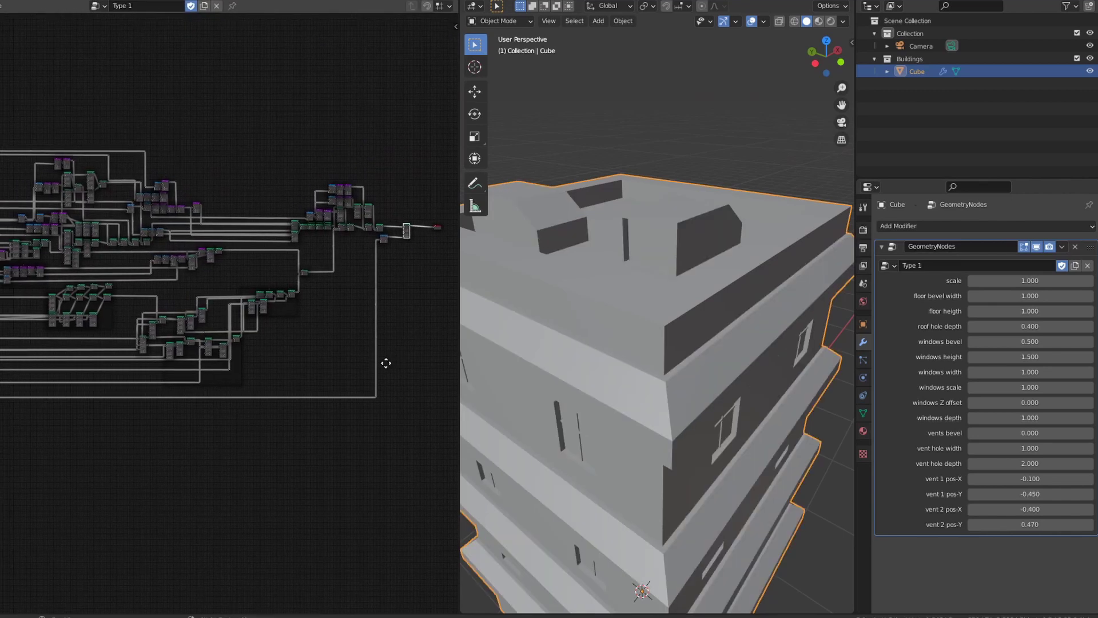
{"action": "left_click", "coordinate": [890, 269]}
{"action": "left_click", "coordinate": [899, 293]}
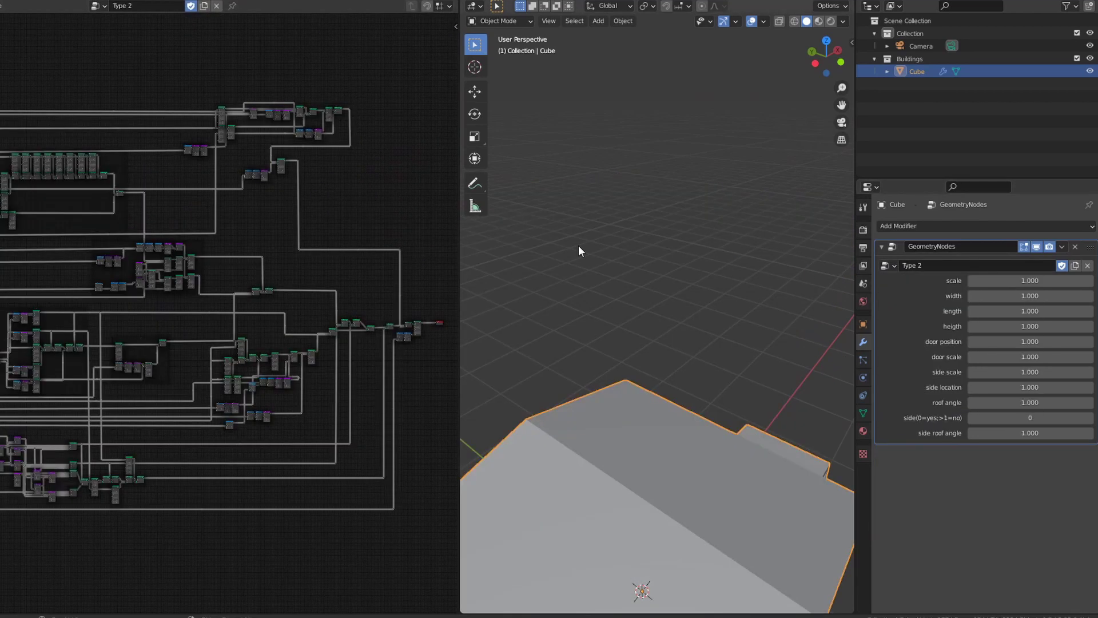
{"action": "left_click", "coordinate": [887, 266]}
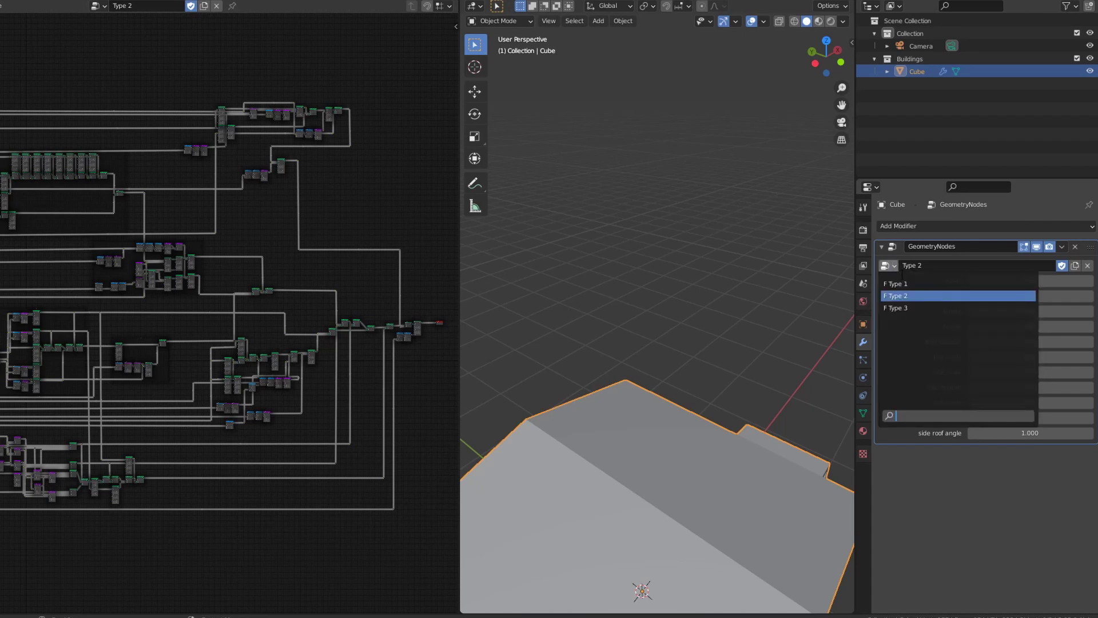
{"action": "left_click", "coordinate": [904, 307]}
{"action": "scroll", "coordinate": [586, 334], "scroll_direction": "down", "scroll_amount": 5}
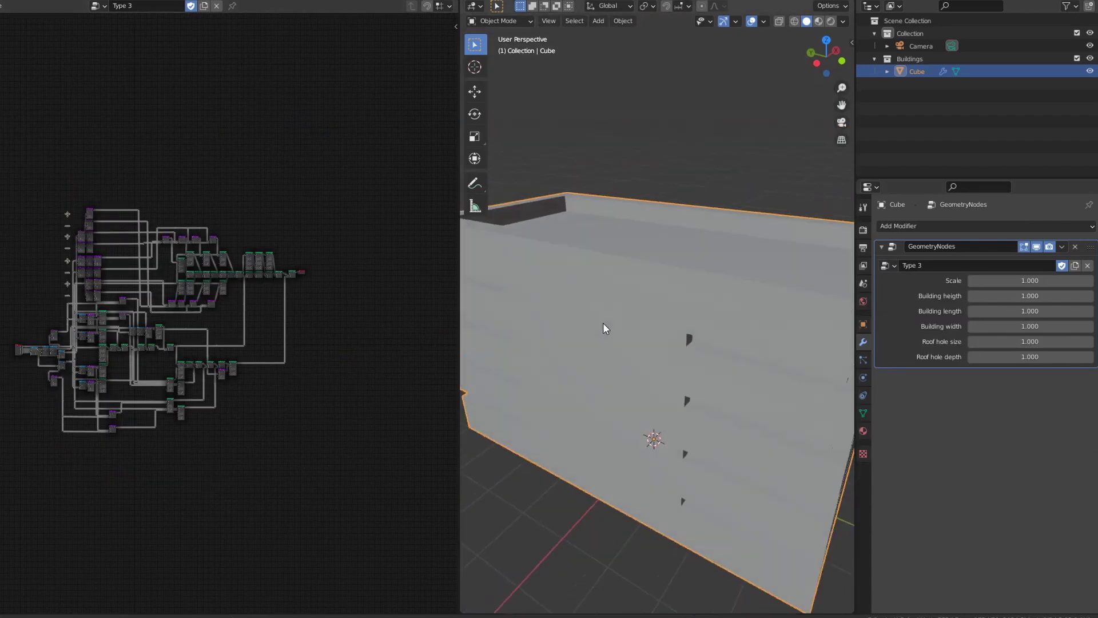
{"action": "middle_click_drag", "start_coordinate": [603, 323], "coordinate": [735, 327]}
View the Type 2 house once more from another side, and set the modifier's node group back to Type 1
{"action": "left_click", "coordinate": [887, 266]}
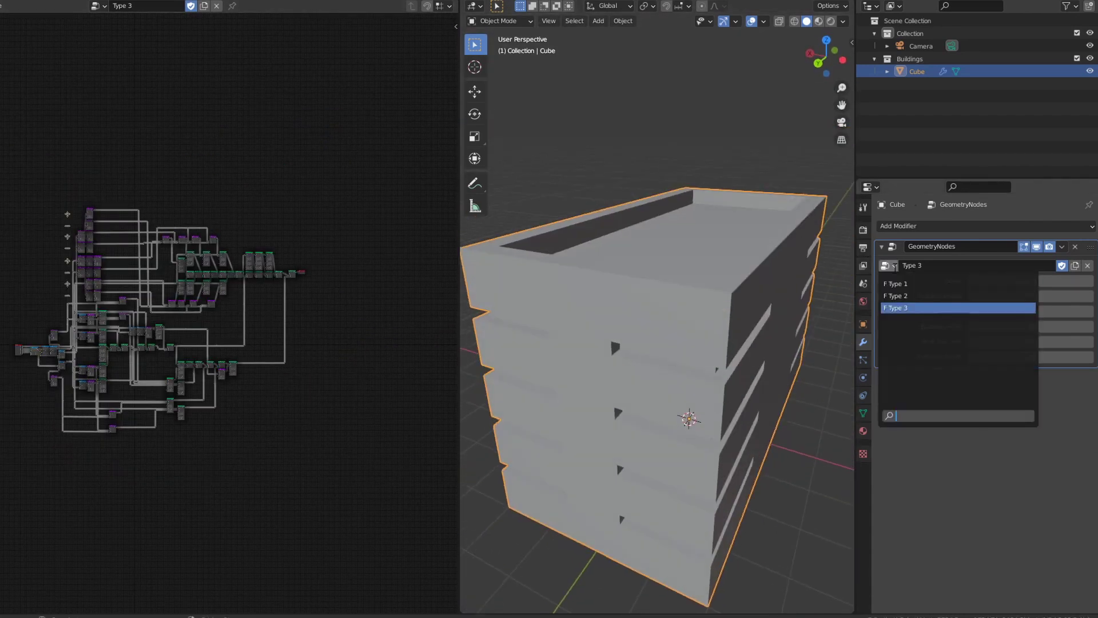
{"action": "left_click", "coordinate": [897, 292]}
{"action": "middle_click_drag", "start_coordinate": [841, 299], "coordinate": [444, 297]}
{"action": "left_click", "coordinate": [886, 266]}
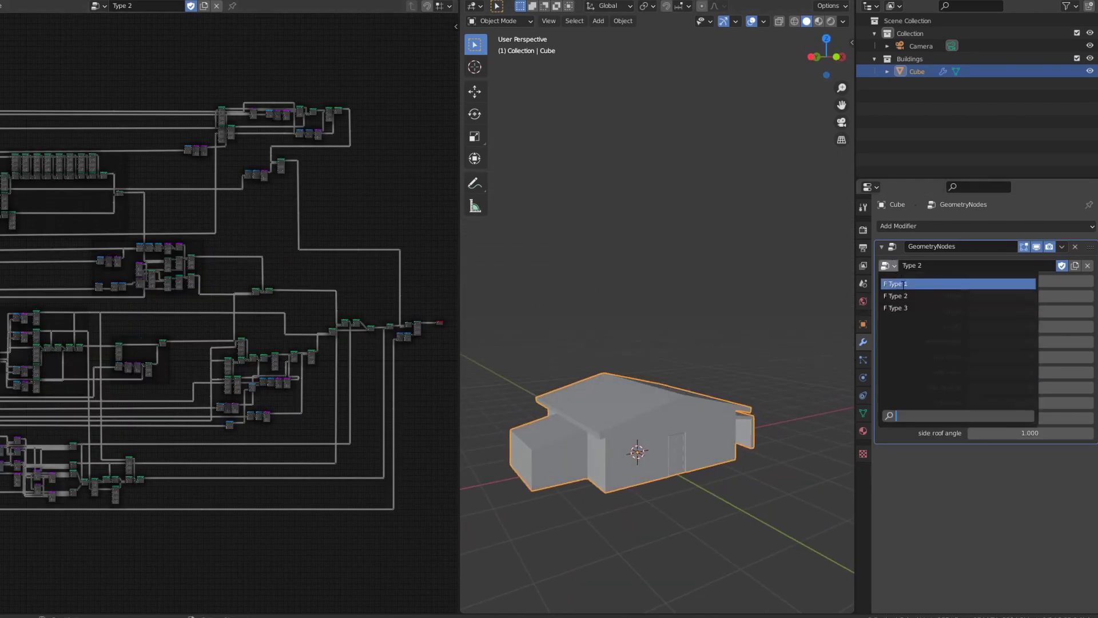
{"action": "left_click", "coordinate": [897, 280]}
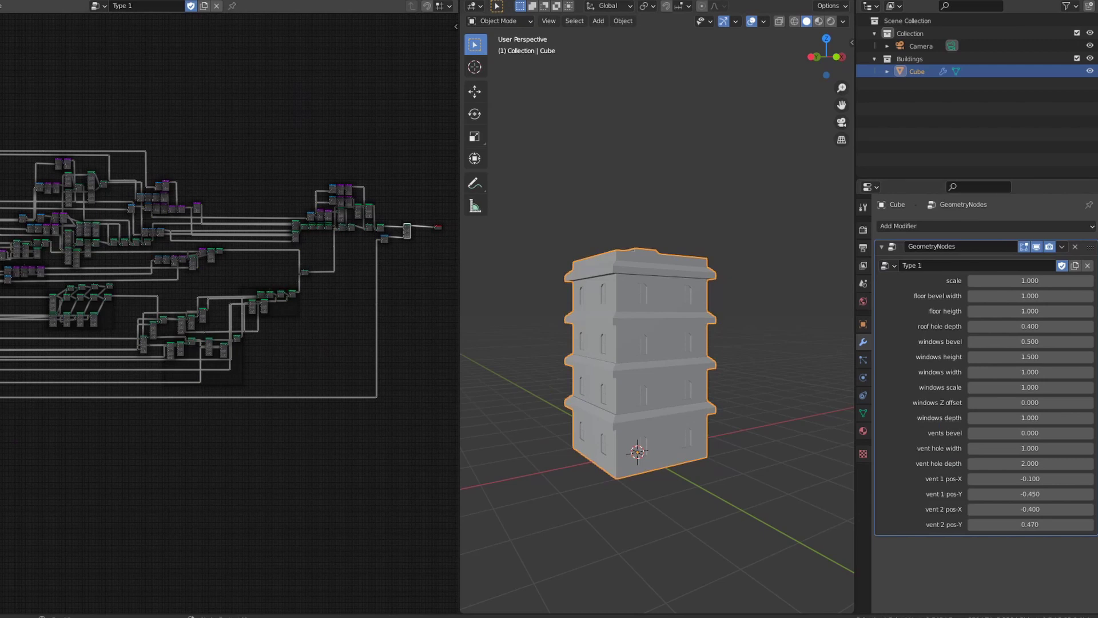
Switch the node editor to the Shader Editor and bring the Type 1 material's shader nodes into view
{"action": "left_click", "coordinate": [0, 5]}
{"action": "left_click", "coordinate": [5, 134]}
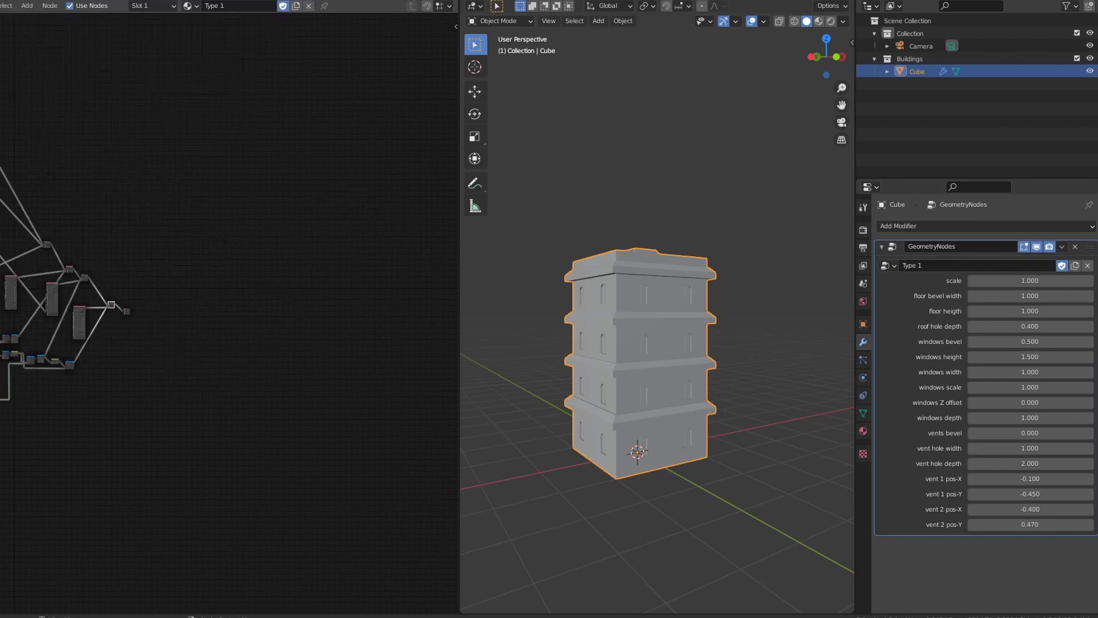
{"action": "scroll", "coordinate": [12, 111], "scroll_direction": "up", "scroll_amount": 6}
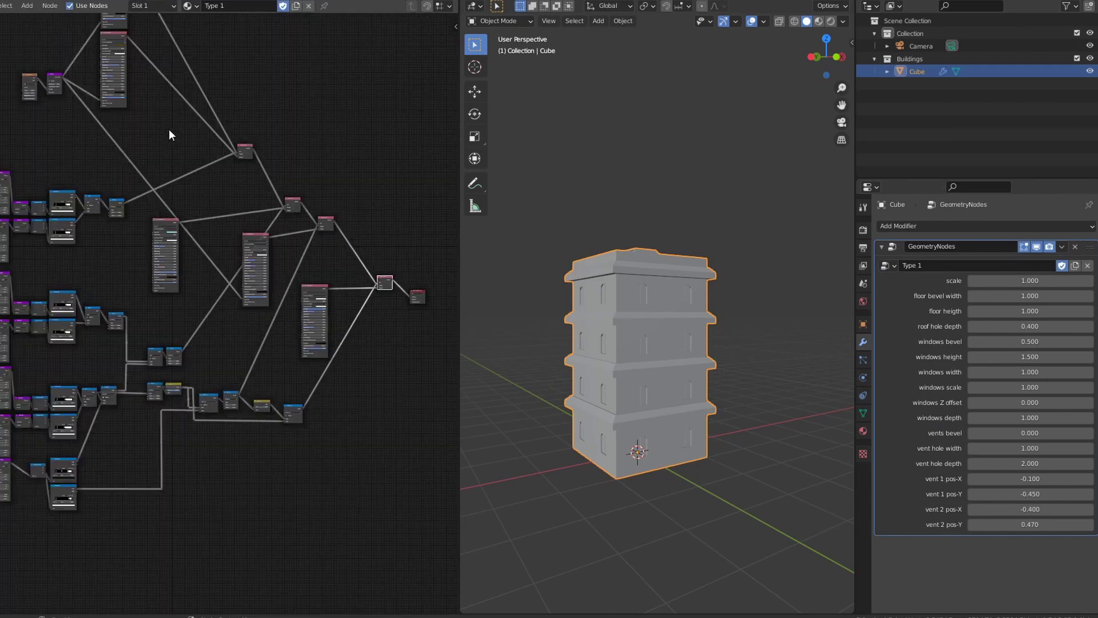
{"action": "middle_click_drag", "start_coordinate": [169, 129], "coordinate": [190, 236]}
Rearrange the Type 1 material's Principled BSDF nodes and the first Mix Shader so they sit closer together
{"action": "left_click_drag", "start_coordinate": [3, 60], "coordinate": [166, 225]}
{"action": "key", "text": "g"}
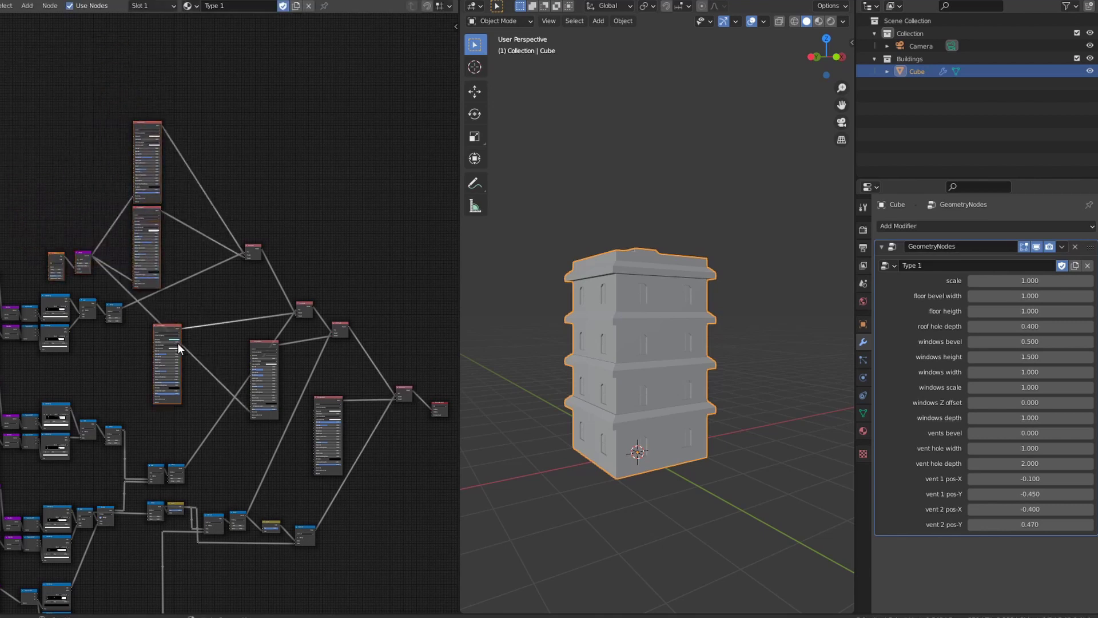
{"action": "left_click_drag", "start_coordinate": [179, 348], "coordinate": [298, 334]}
{"action": "left_click", "coordinate": [272, 344]}
{"action": "left_click_drag", "start_coordinate": [332, 403], "coordinate": [364, 403]}
{"action": "left_click_drag", "start_coordinate": [250, 250], "coordinate": [224, 292]}
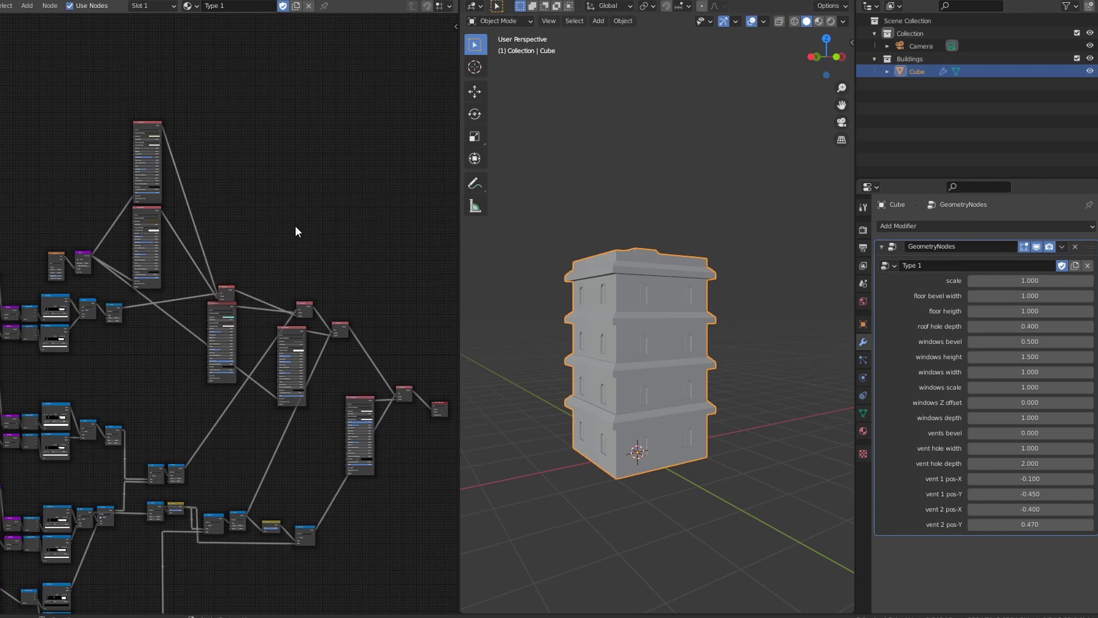
{"action": "middle_click_drag", "start_coordinate": [295, 226], "coordinate": [299, 118]}
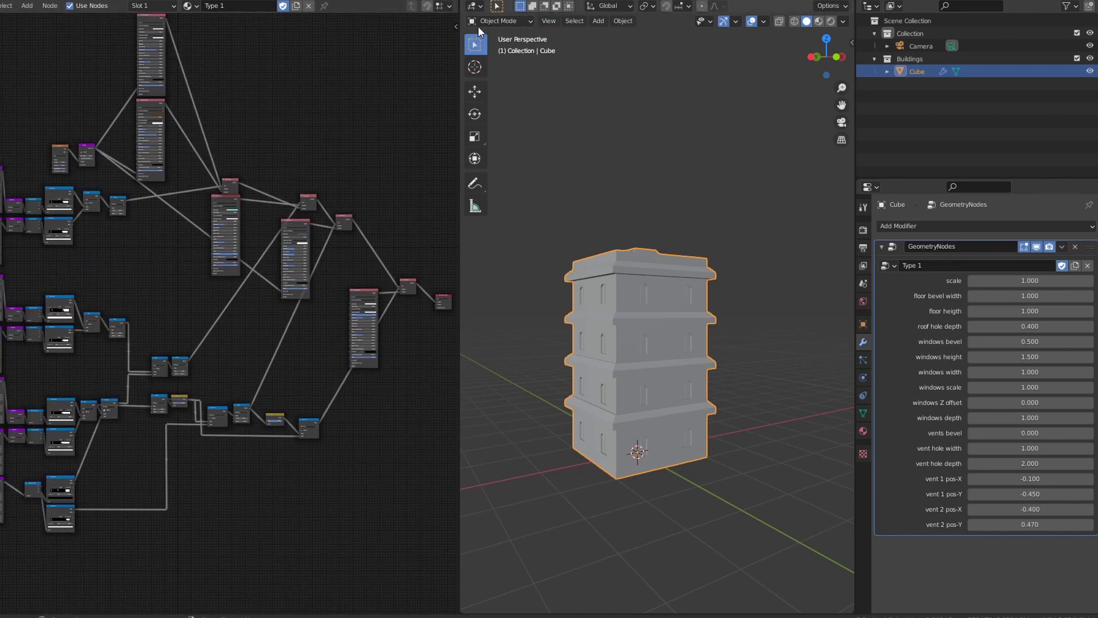
Set the viewport shading to Material Preview and view the textured building's roof and floors from above
{"action": "left_click", "coordinate": [498, 21]}
{"action": "left_click", "coordinate": [818, 21]}
{"action": "mouse_move", "coordinate": [666, 94]}
{"action": "middle_mouse_down"}
{"action": "mouse_move", "coordinate": [723, 160]}
{"action": "mouse_move", "coordinate": [693, 142]}
{"action": "middle_mouse_up"}
{"action": "scroll", "coordinate": [723, 159], "scroll_direction": "up", "scroll_amount": 5}
{"action": "scroll", "coordinate": [723, 159], "scroll_direction": "up", "scroll_amount": 3}
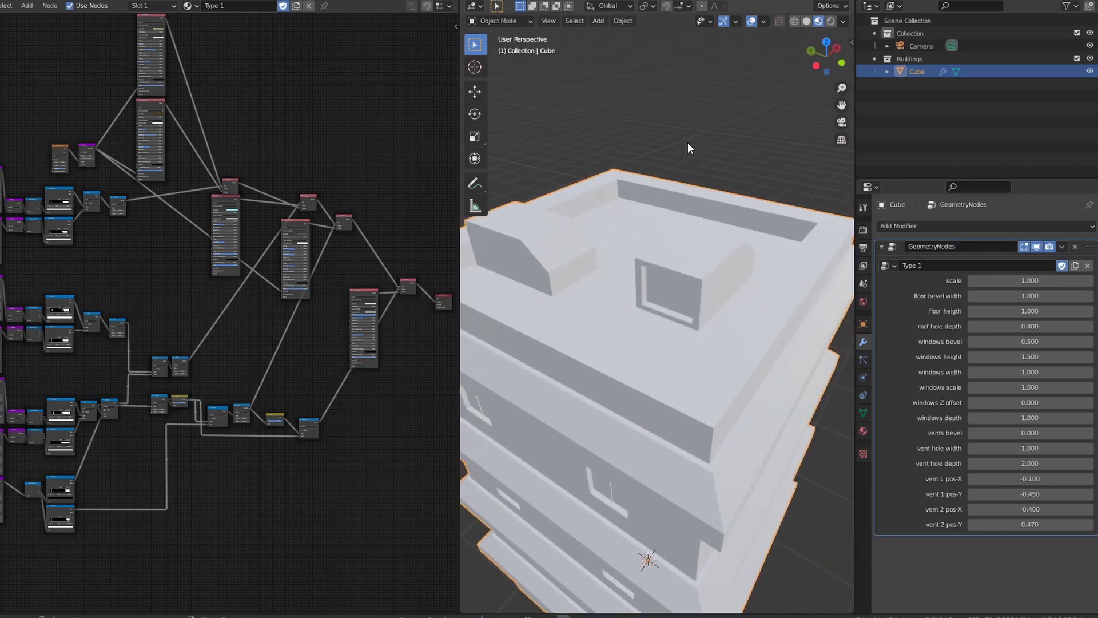
{"action": "scroll", "coordinate": [701, 201], "scroll_direction": "down", "scroll_amount": 3}
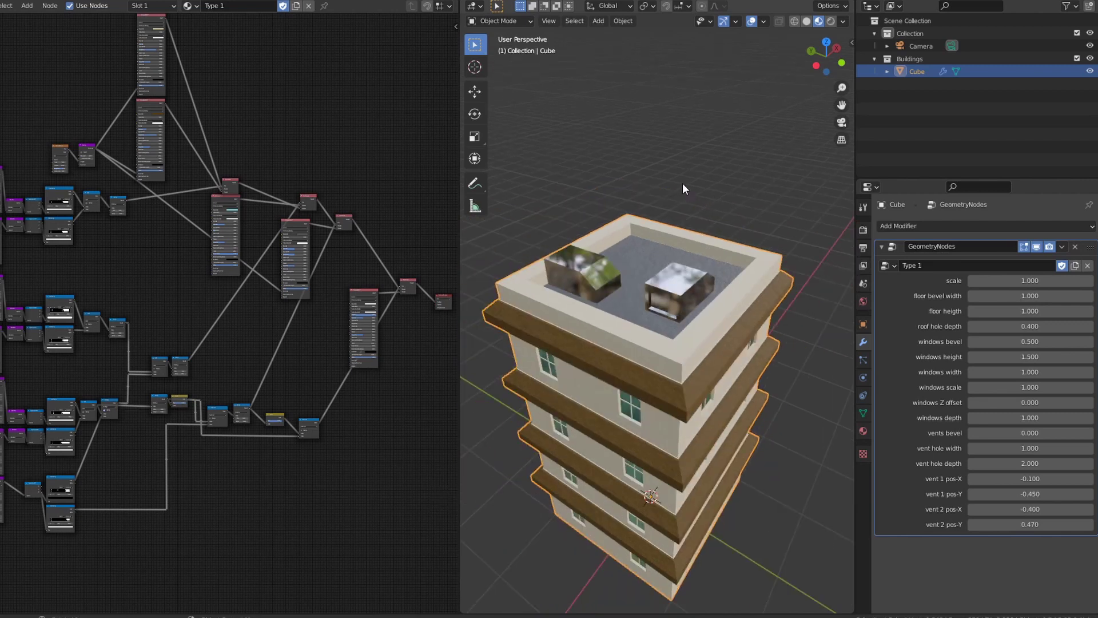
Shift the Clamp node below the bump setup slightly away from the shaders and preview its mask on the building
{"action": "scroll", "coordinate": [123, 176], "scroll_direction": "up", "scroll_amount": 6}
{"action": "scroll", "coordinate": [2, 314], "scroll_direction": "up", "scroll_amount": 6}
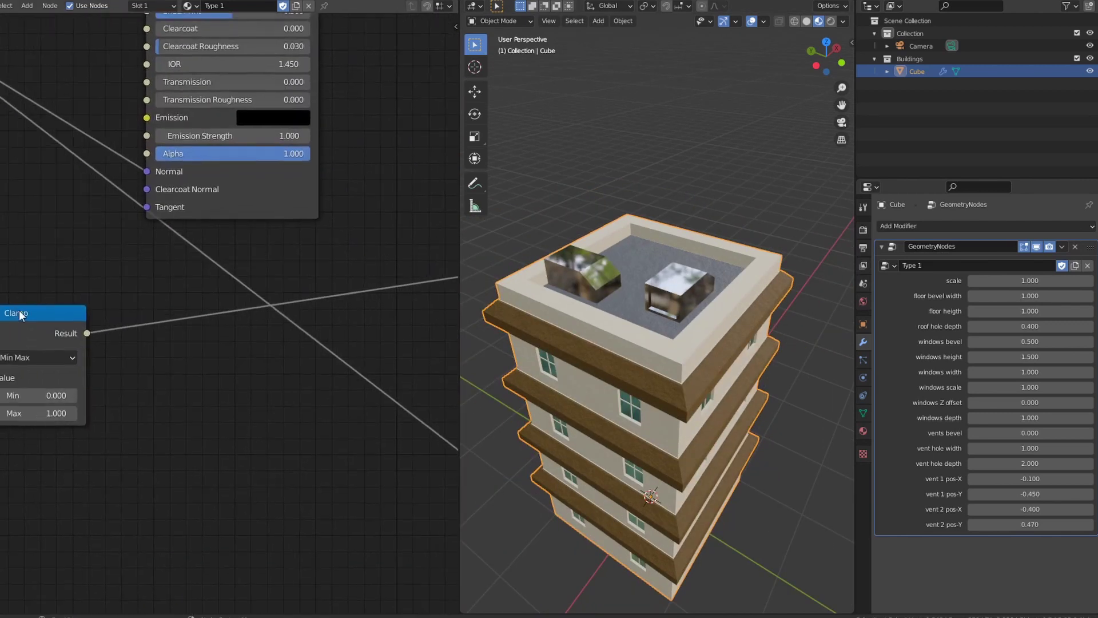
{"action": "left_click_drag", "start_coordinate": [19, 310], "coordinate": [0, 289]}
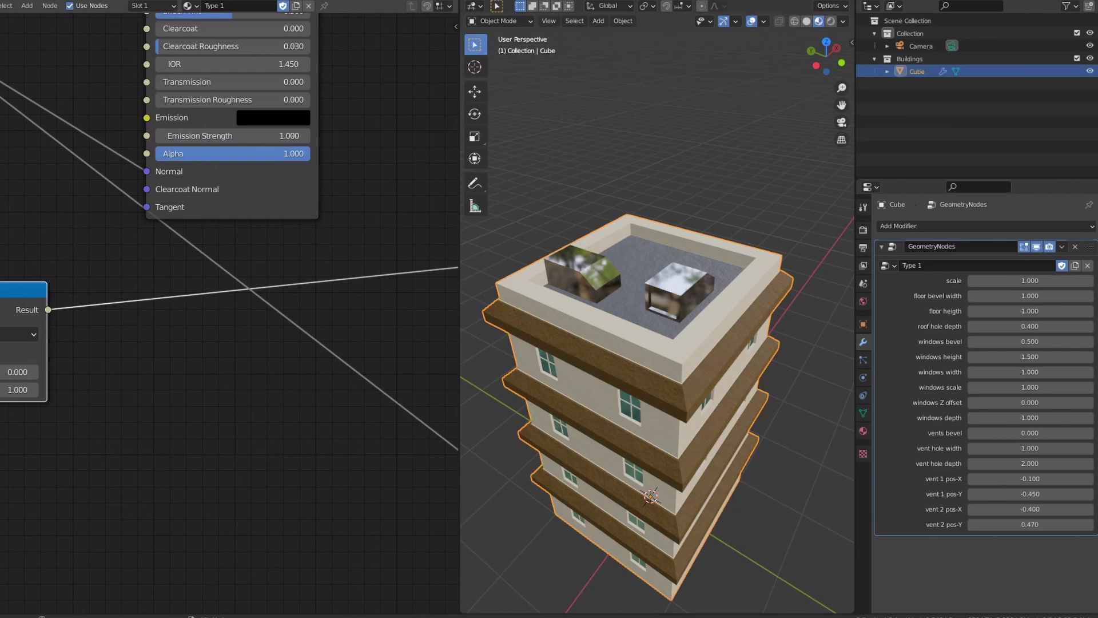
{"action": "left_click", "coordinate": [1, 288], "text": "ctrl+shift"}
Preview the Absolute, Separate XYZ and upper ColorRamp nodes feeding the Clamp mask one after another on the building
{"action": "middle_click_drag", "start_coordinate": [0, 275], "coordinate": [151, 254]}
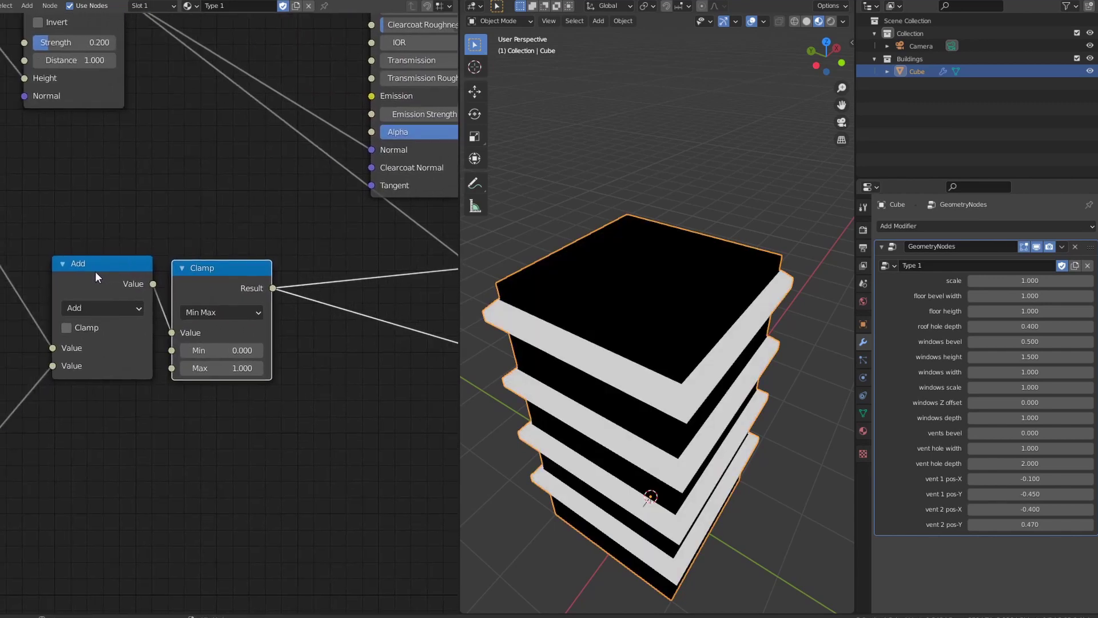
{"action": "middle_click_drag", "start_coordinate": [0, 250], "coordinate": [181, 241]}
{"action": "scroll", "coordinate": [181, 242], "scroll_direction": "down", "scroll_amount": 5}
{"action": "middle_click_drag", "start_coordinate": [28, 237], "coordinate": [81, 215]}
{"action": "left_click", "coordinate": [0, 236], "text": "ctrl+shift"}
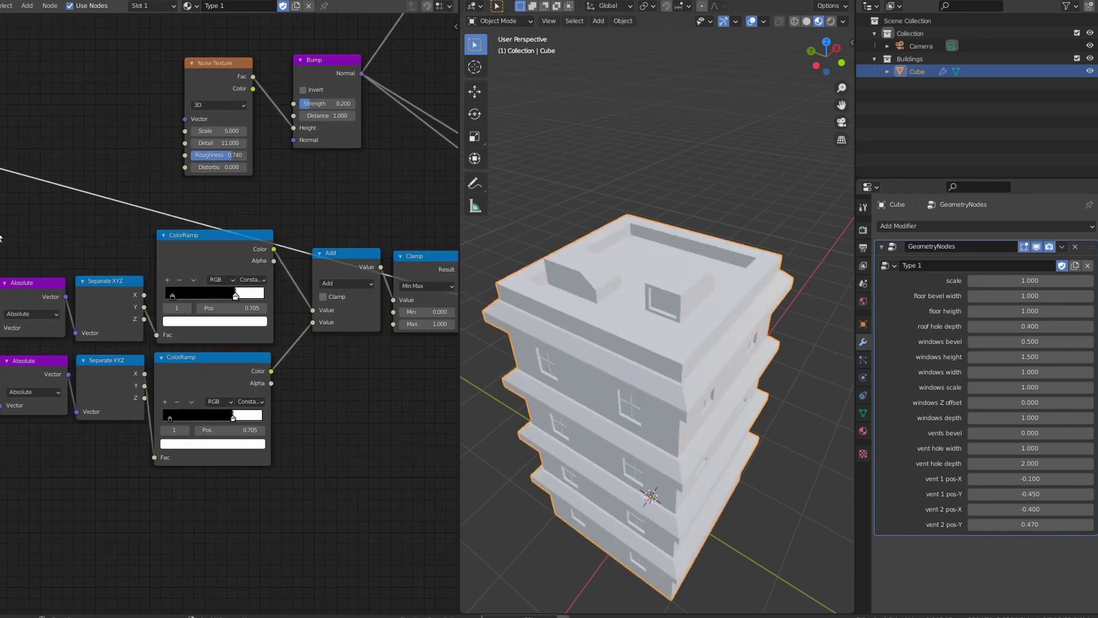
{"action": "left_click", "coordinate": [32, 289], "text": "ctrl+shift"}
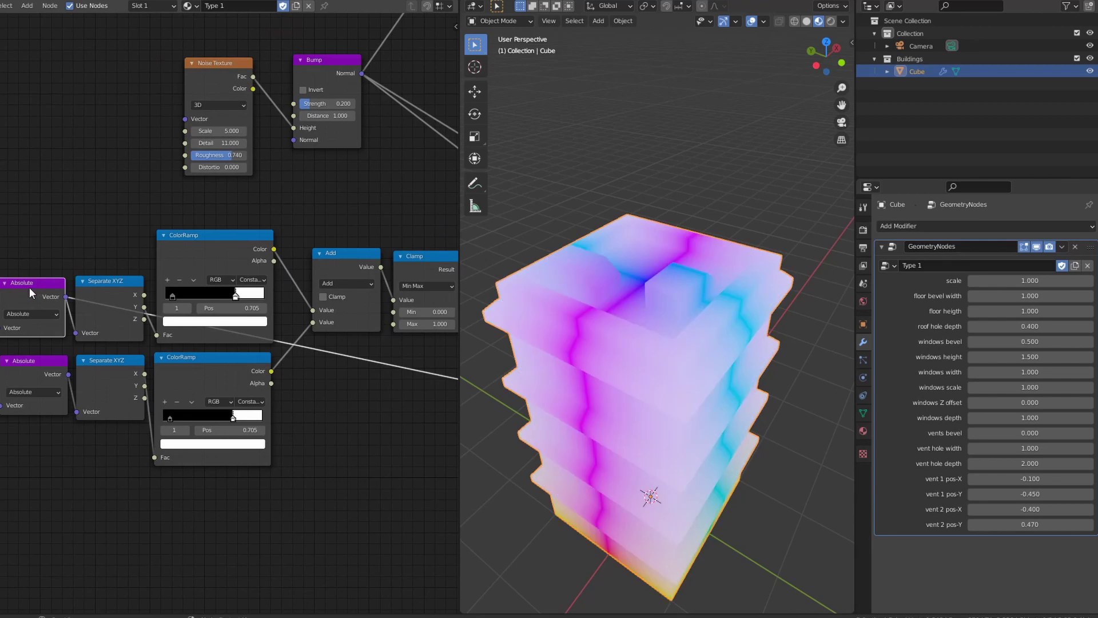
{"action": "left_click", "coordinate": [106, 287], "text": "ctrl+shift"}
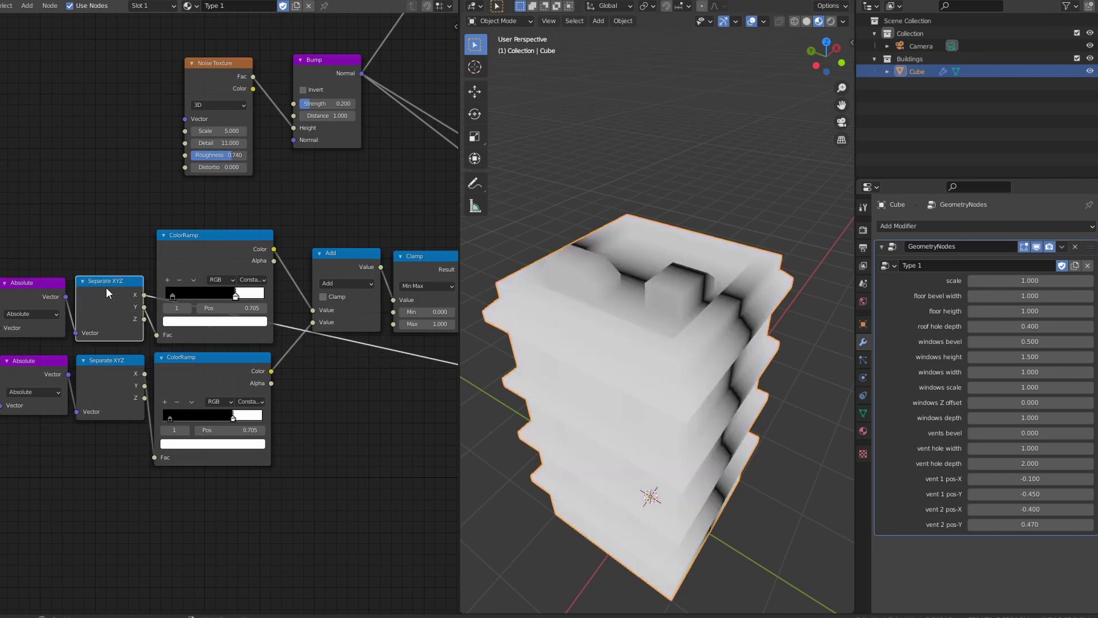
{"action": "left_click", "coordinate": [178, 259], "text": "ctrl+shift"}
Preview the Add and Clamp results of the mask, and examine the Mapping nodes at the start of its chain
{"action": "middle_click_drag", "start_coordinate": [287, 244], "coordinate": [114, 237]}
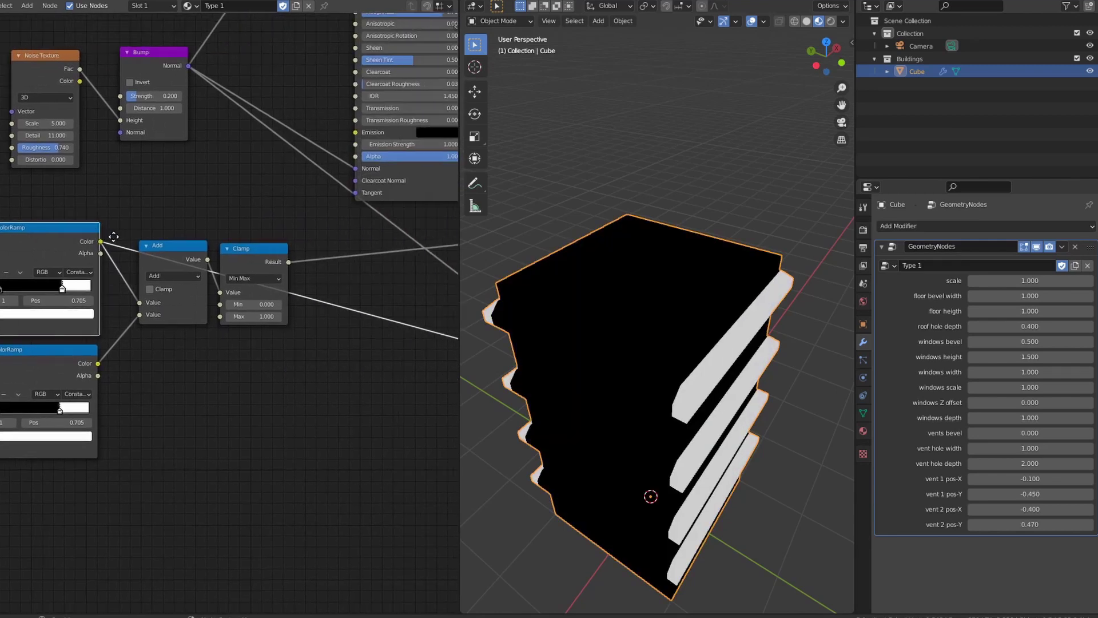
{"action": "left_click", "coordinate": [179, 248], "text": "ctrl+shift"}
{"action": "left_click", "coordinate": [239, 264], "text": "ctrl+shift"}
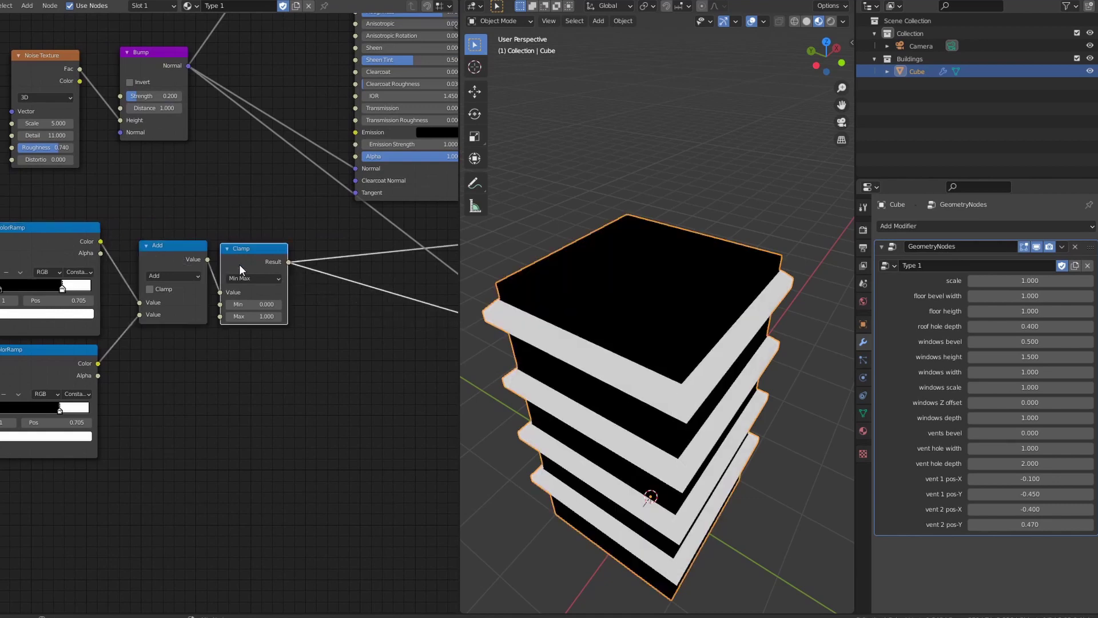
{"action": "middle_click_drag", "start_coordinate": [104, 266], "coordinate": [399, 249]}
{"action": "scroll", "coordinate": [69, 229], "scroll_direction": "up", "scroll_amount": 3}
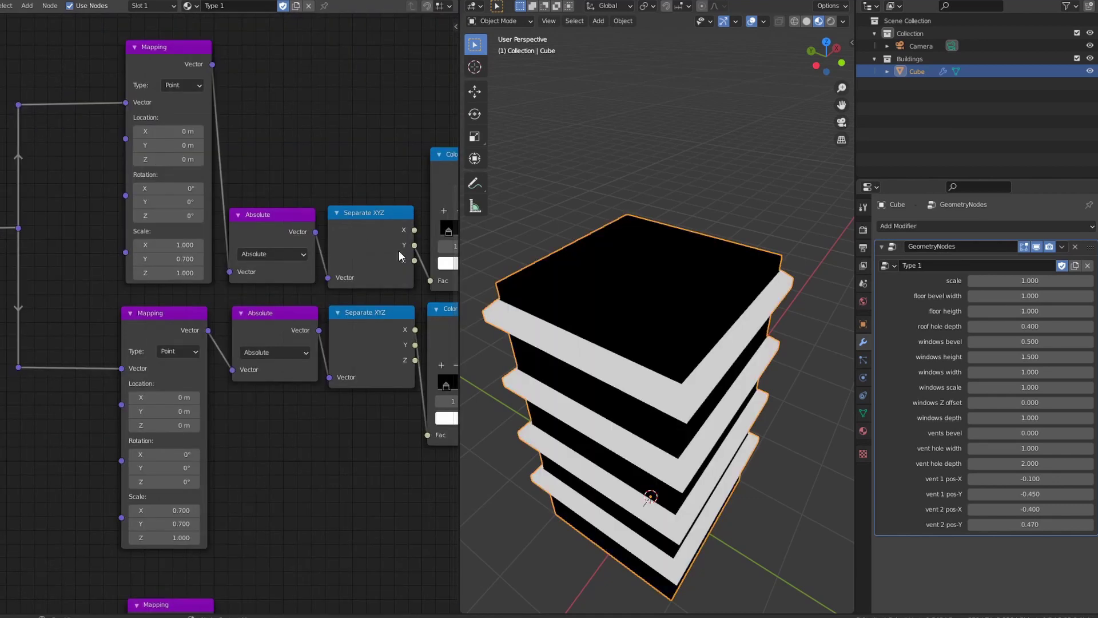
{"action": "scroll", "coordinate": [444, 306], "scroll_direction": "down", "scroll_amount": 7}
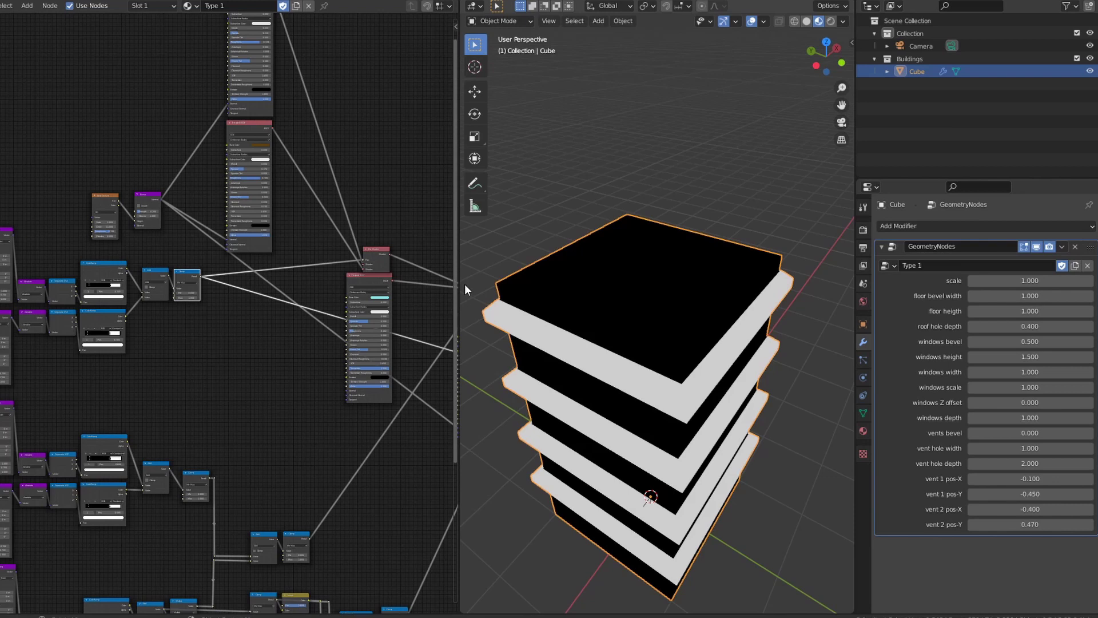
Reconnect the final Mix Shader to the Material Output and move it next to that node
{"action": "middle_click_drag", "start_coordinate": [255, 362], "coordinate": [34, 326]}
{"action": "right_click", "coordinate": [361, 269]}
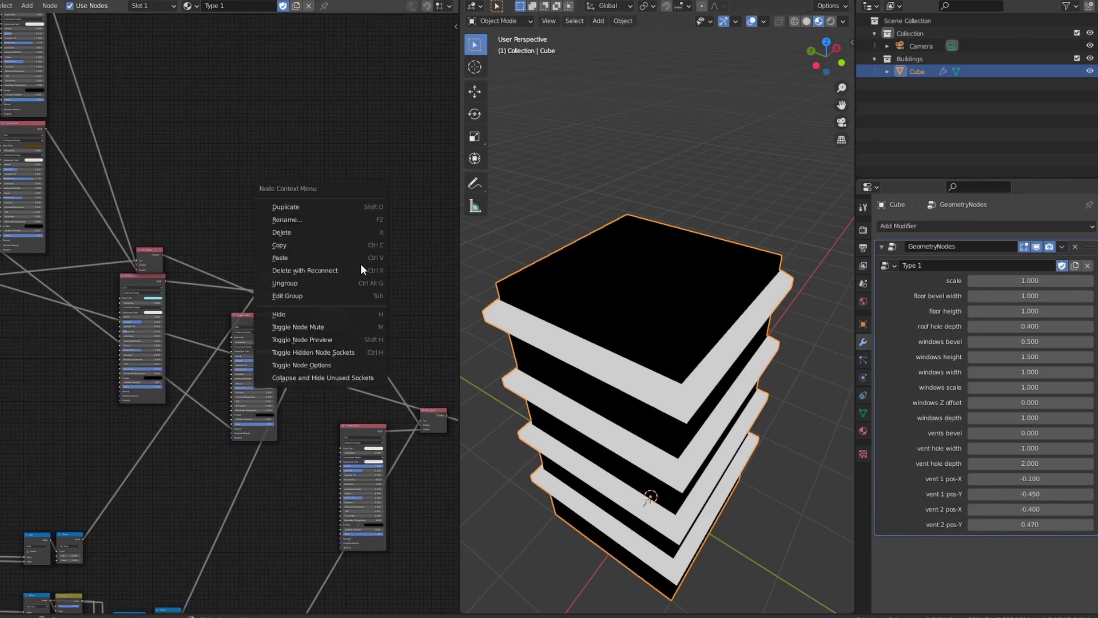
{"action": "middle_click_drag", "start_coordinate": [424, 307], "coordinate": [293, 273]}
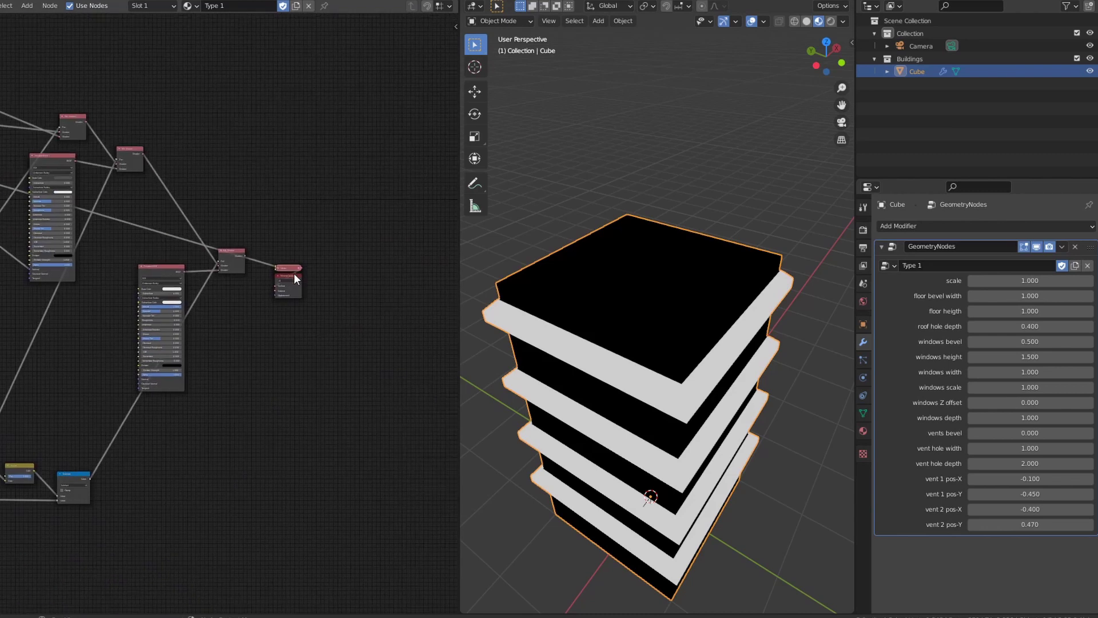
{"action": "left_click", "coordinate": [232, 249], "text": "ctrl+shift"}
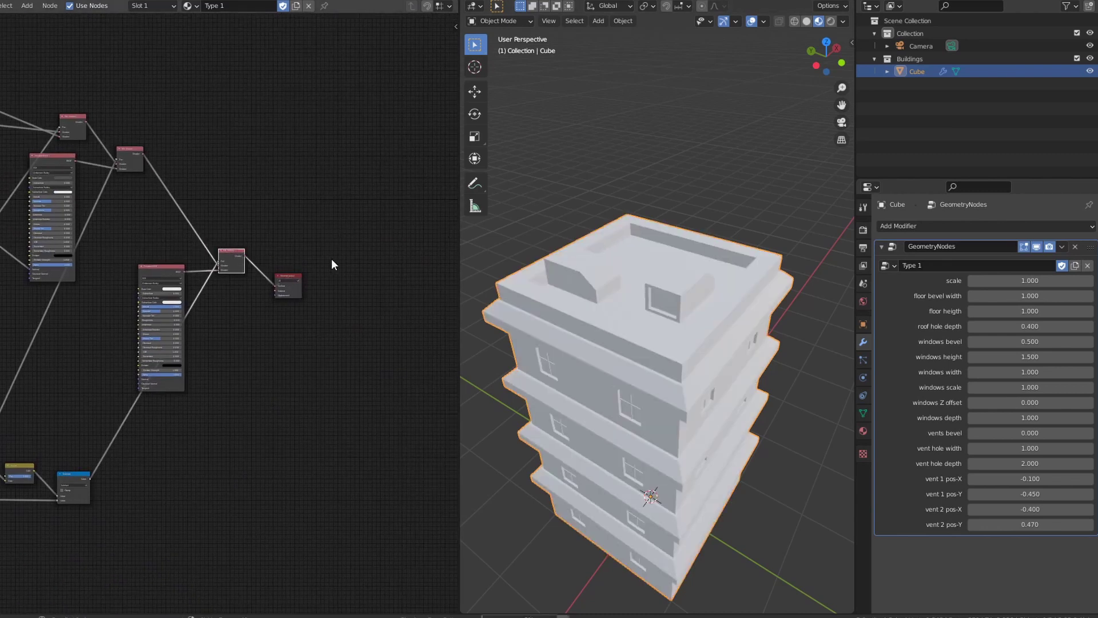
{"action": "key", "text": "g"}
{"action": "left_click", "coordinate": [327, 294]}
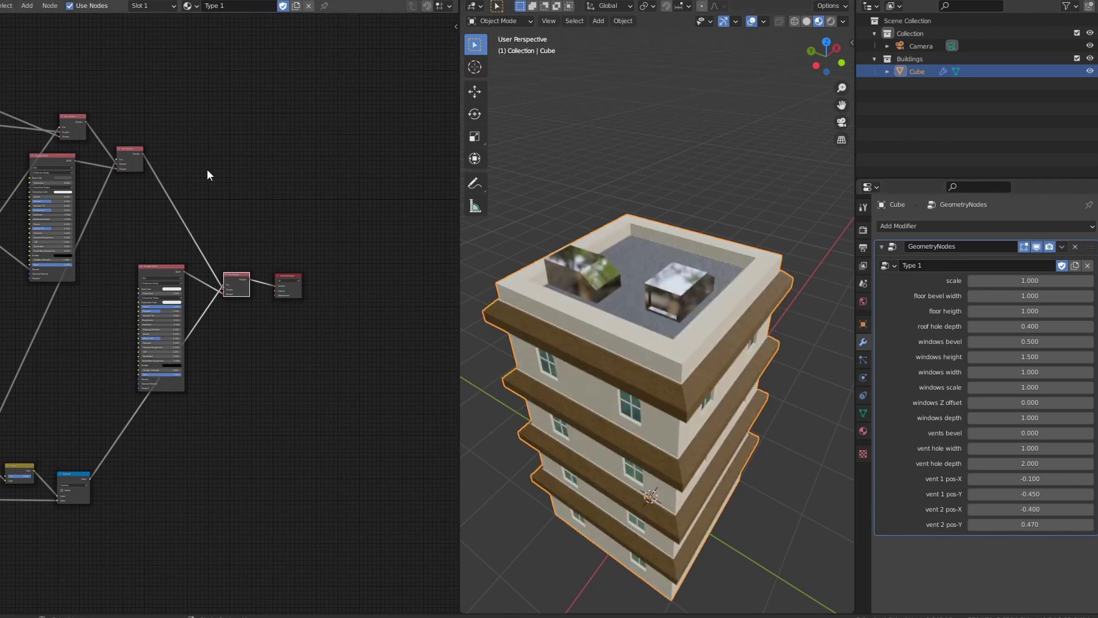
Enlarge the 3D viewport over the shader editor and view the Type 2 house from its door side
{"action": "scroll", "coordinate": [67, 266], "scroll_direction": "down", "scroll_amount": 12}
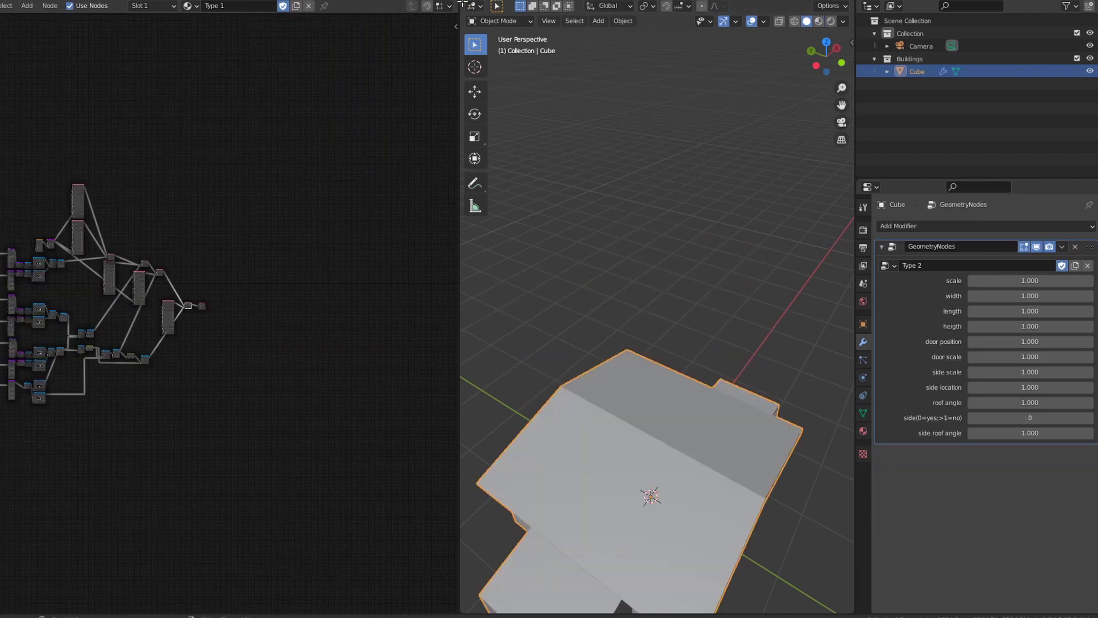
{"action": "left_click_drag", "start_coordinate": [468, 5], "coordinate": [407, 217]}
{"action": "scroll", "coordinate": [380, 200], "scroll_direction": "up", "scroll_amount": 4}
{"action": "middle_click_drag", "start_coordinate": [345, 111], "coordinate": [25, 195]}
Set the modifier's node group to Type 3 and view the whole building from its corner
{"action": "left_click", "coordinate": [886, 265]}
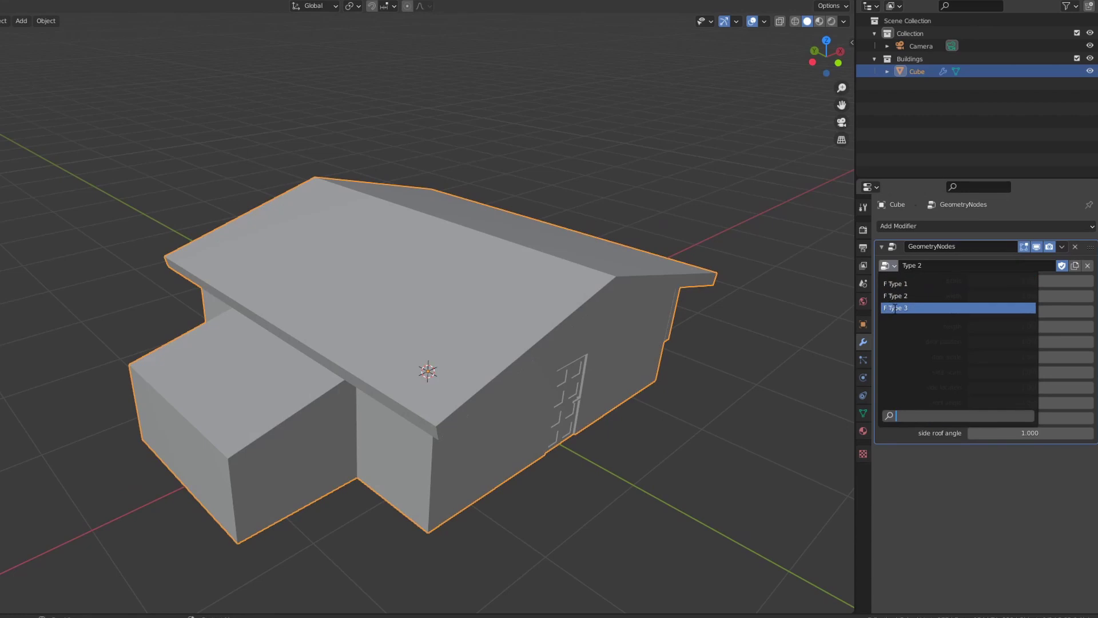
{"action": "left_click", "coordinate": [896, 307]}
{"action": "middle_click_drag", "start_coordinate": [613, 281], "coordinate": [225, 332]}
{"action": "scroll", "coordinate": [475, 273], "scroll_direction": "down", "scroll_amount": 3}
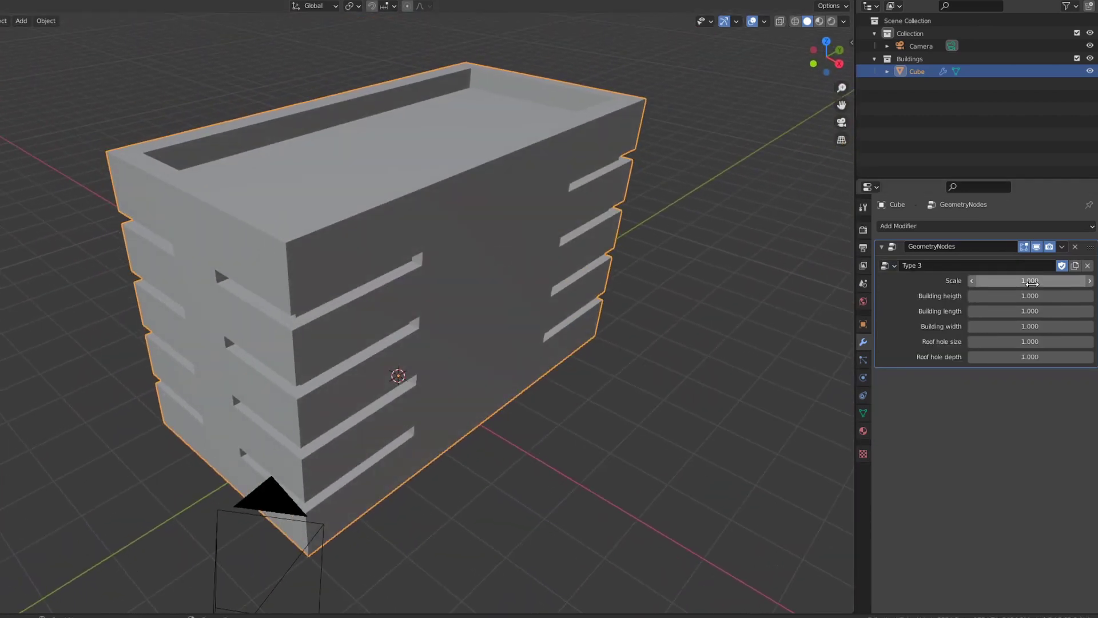
Set the Type 3 building's height to 1.140, length to 1.570, width to 1.640 and roof hole size to 0.220, and switch the node group to Type 1
{"action": "left_click_drag", "start_coordinate": [1029, 296], "coordinate": [986, 341]}
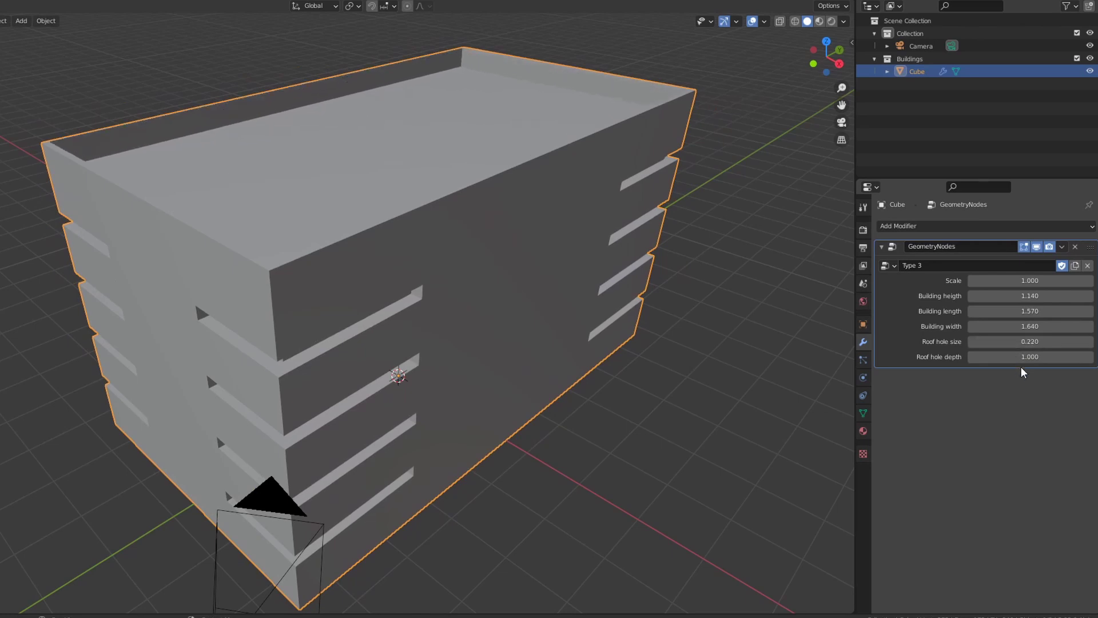
{"action": "left_click", "coordinate": [888, 265]}
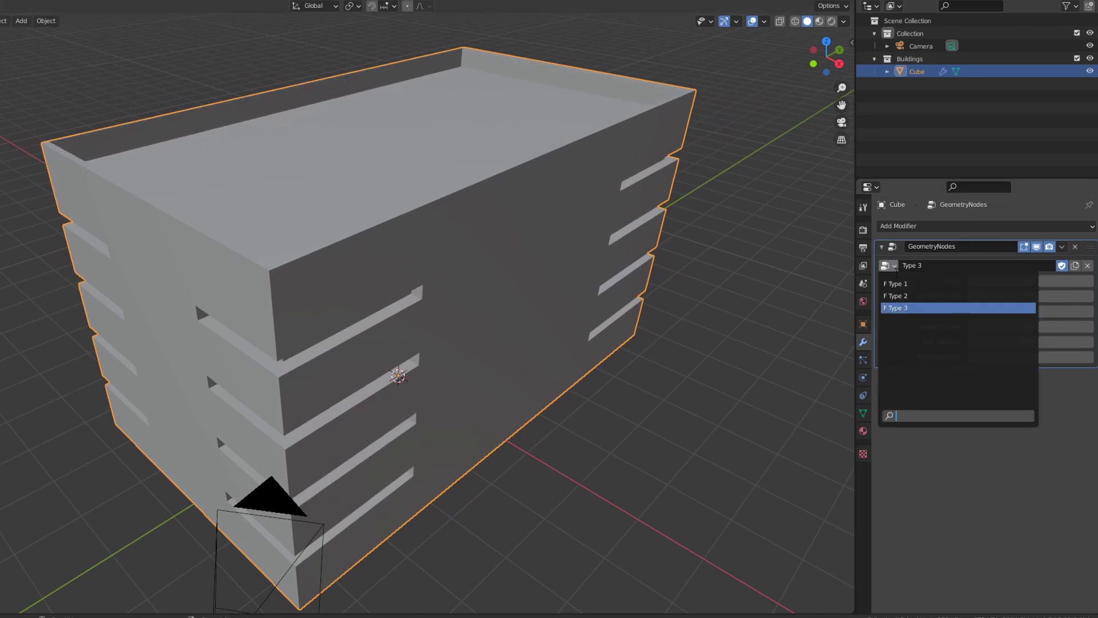
{"action": "left_click", "coordinate": [901, 284]}
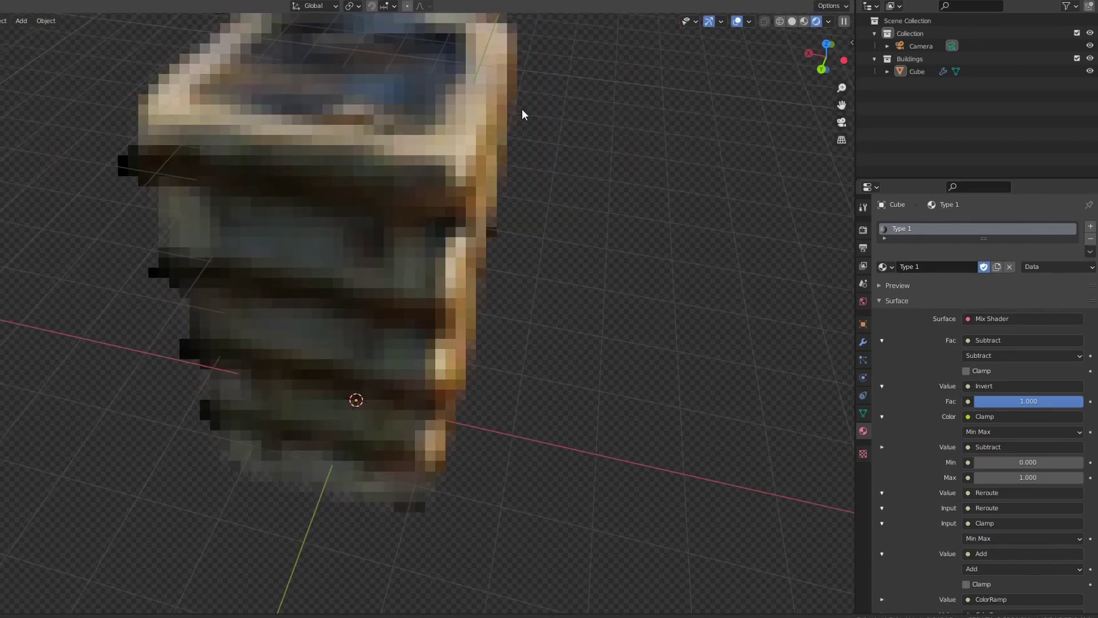
Examine the rendered Type 1 building's roof, facade and windows from several sides
{"action": "scroll", "coordinate": [522, 109], "scroll_direction": "down", "scroll_amount": 2}
{"action": "middle_click_drag", "start_coordinate": [522, 108], "coordinate": [591, 129]}
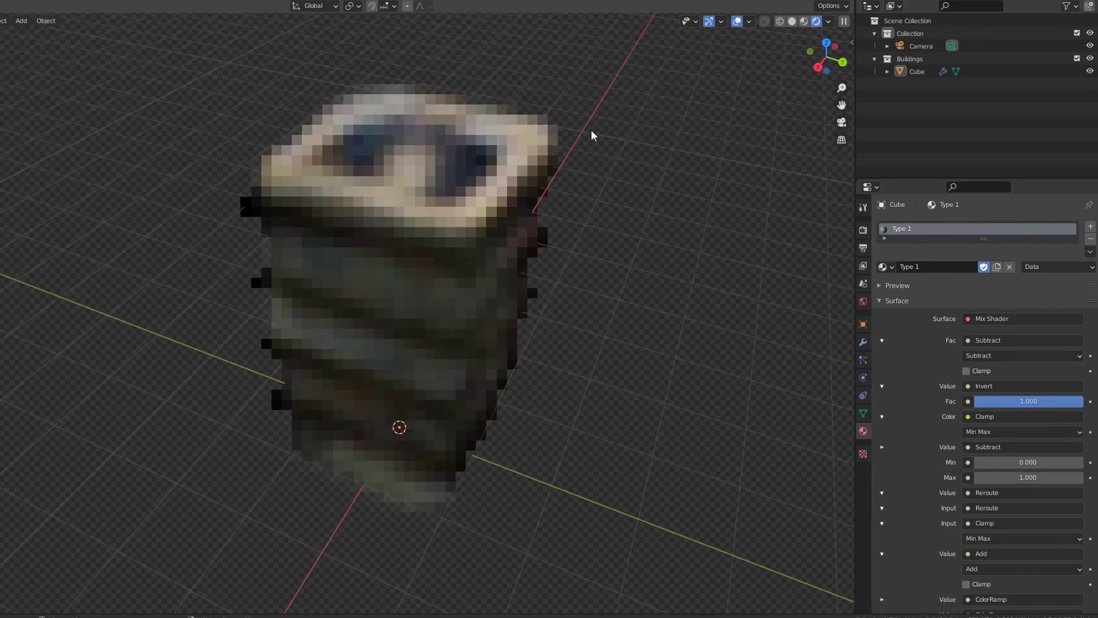
{"action": "scroll", "coordinate": [579, 129], "scroll_direction": "up", "scroll_amount": 3}
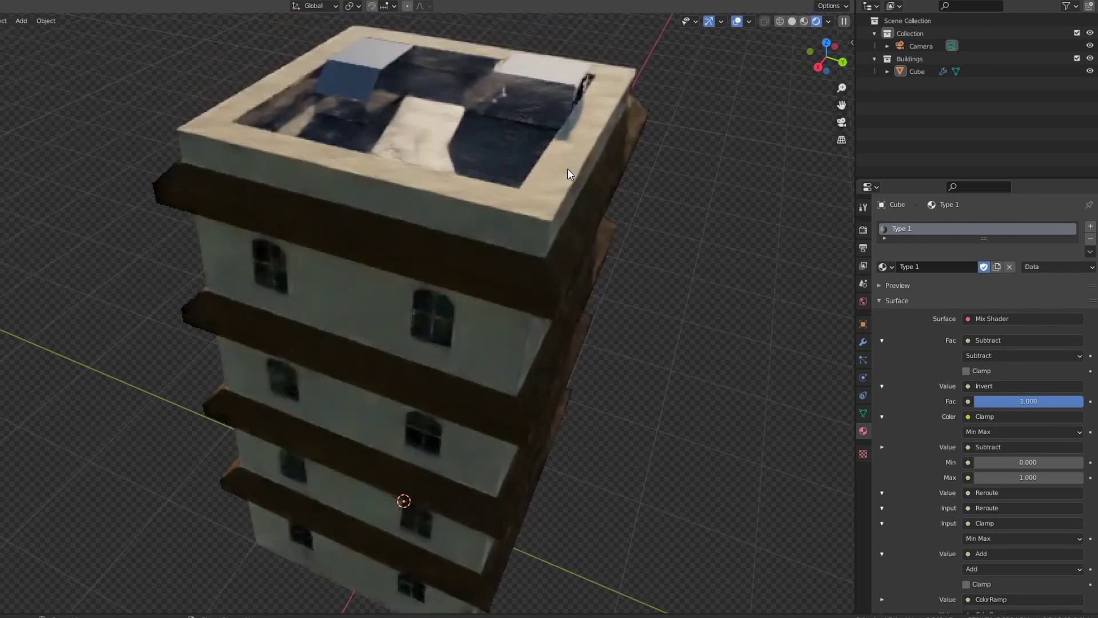
{"action": "middle_click_drag", "start_coordinate": [483, 134], "coordinate": [585, 120]}
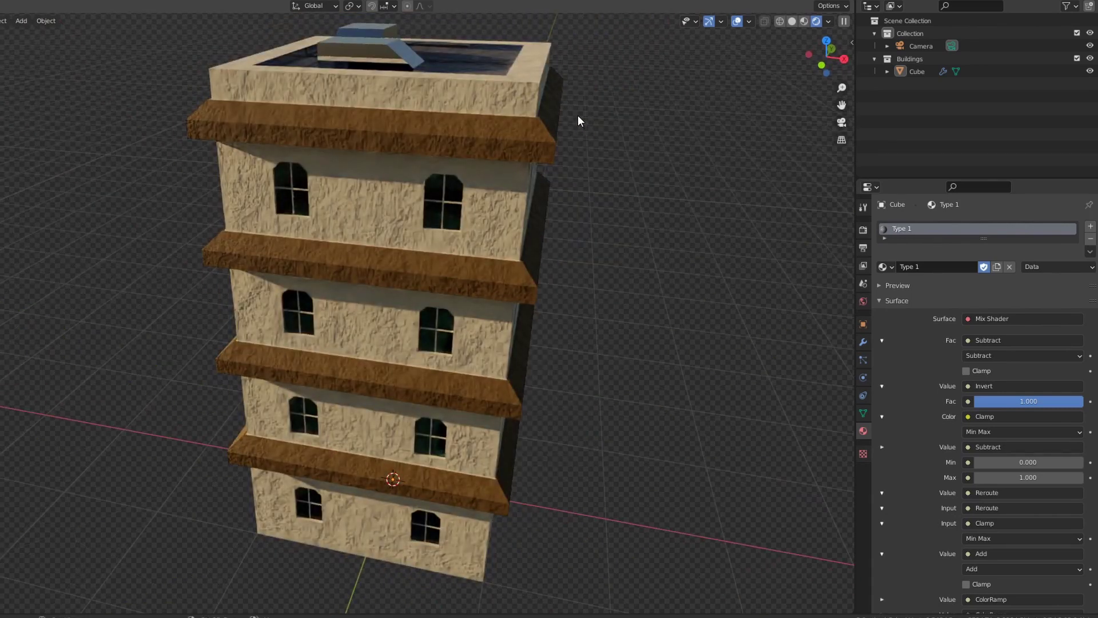
{"action": "scroll", "coordinate": [577, 120], "scroll_direction": "down", "scroll_amount": 1}
{"action": "middle_click_drag", "start_coordinate": [578, 125], "coordinate": [570, 172]}
{"action": "scroll", "coordinate": [570, 172], "scroll_direction": "up", "scroll_amount": 2}
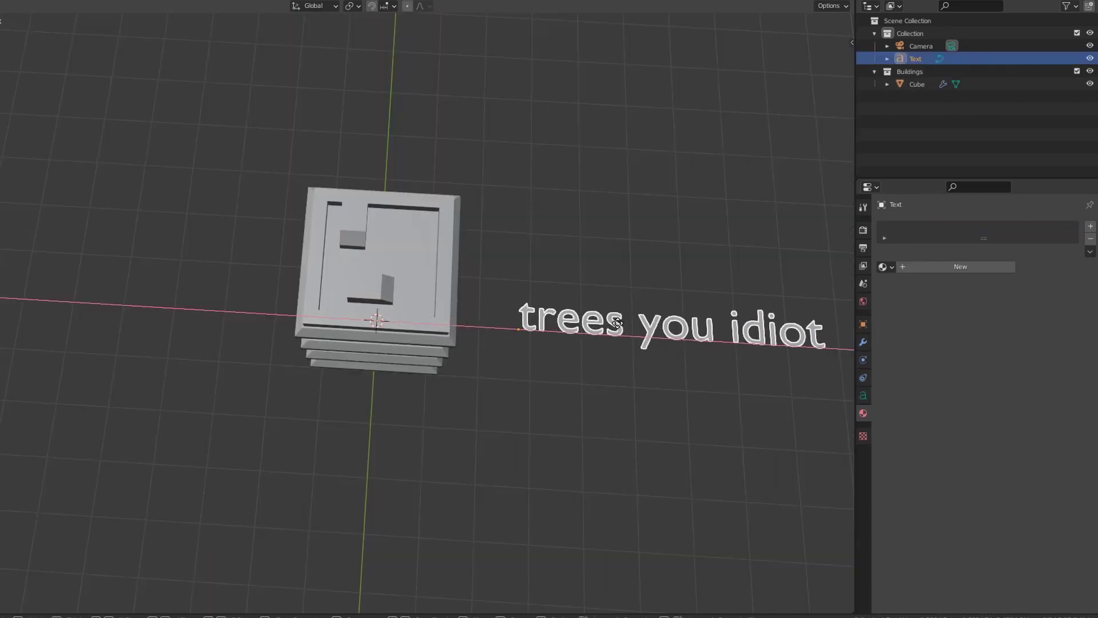
Delete the "trees you idiot" text object beside the building
{"action": "key", "text": "x"}
{"action": "left_click", "coordinate": [740, 248]}
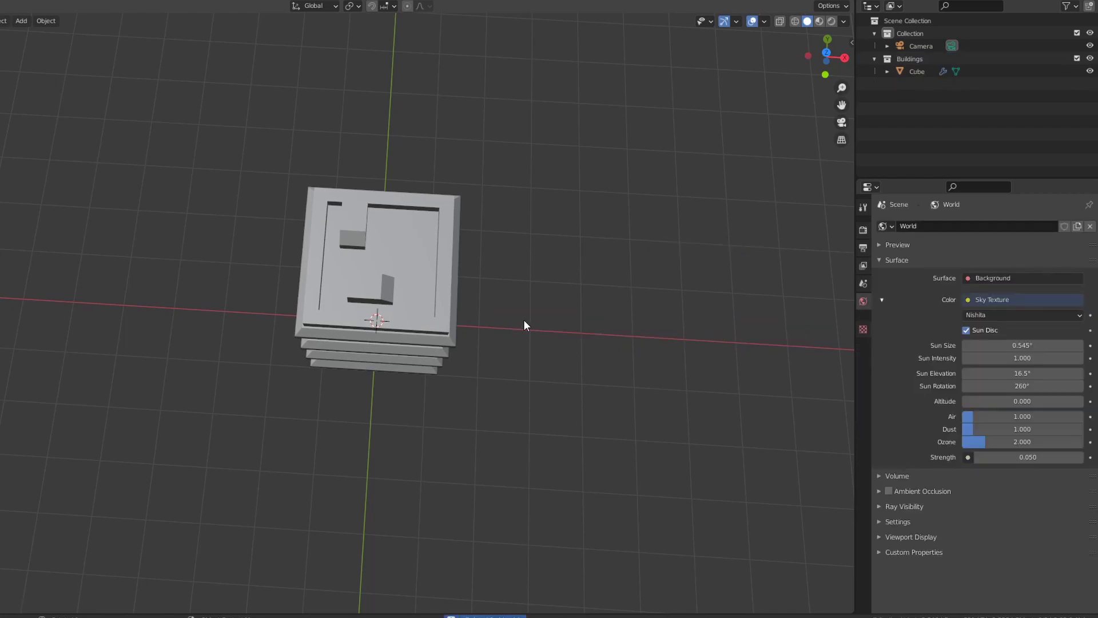
{"action": "middle_click_drag", "start_coordinate": [523, 319], "coordinate": [514, 228]}
{"action": "left_click", "coordinate": [409, 241]}
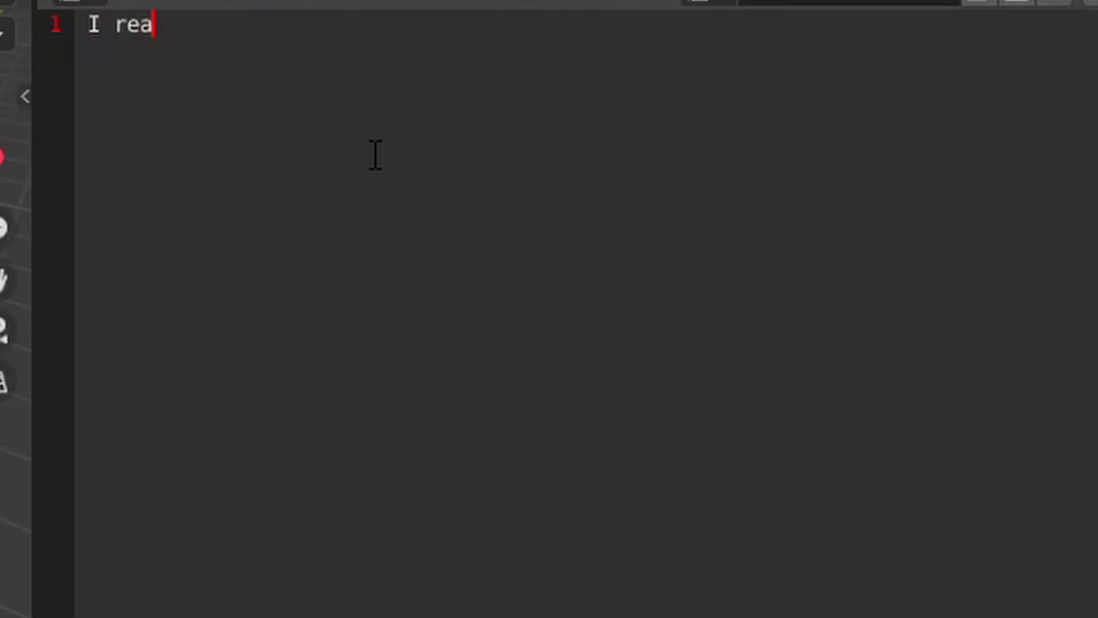
Complete the first line of the text file as "I really dont know how" and add "HELP PLZ" below it
{"action": "type", "text": "lly dont k"}
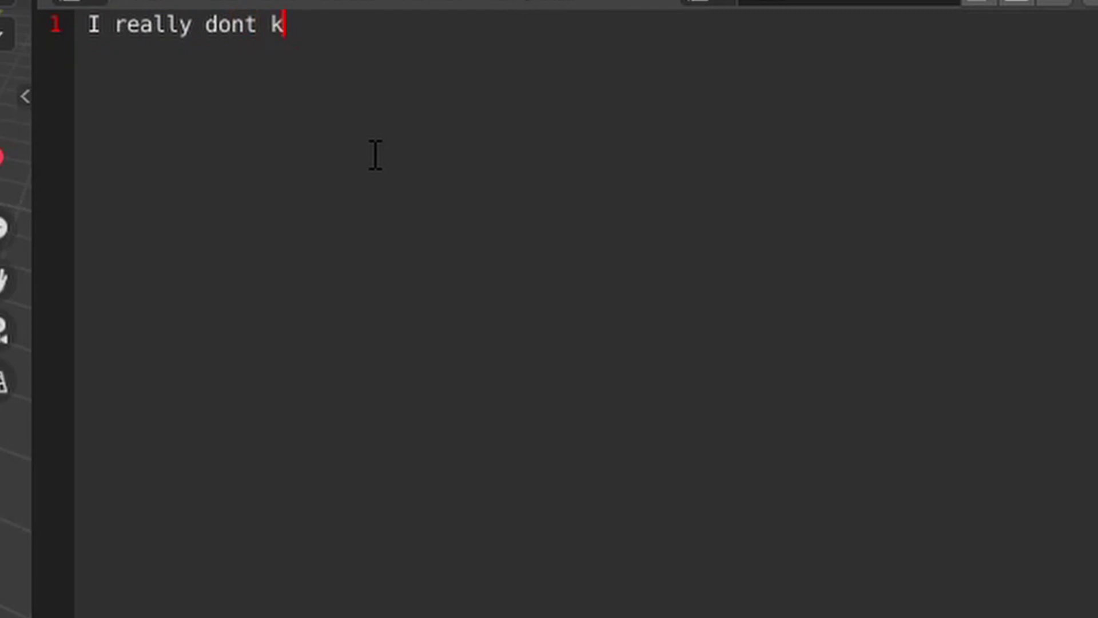
{"action": "type", "text": "now how"}
{"action": "key", "text": "Return"}
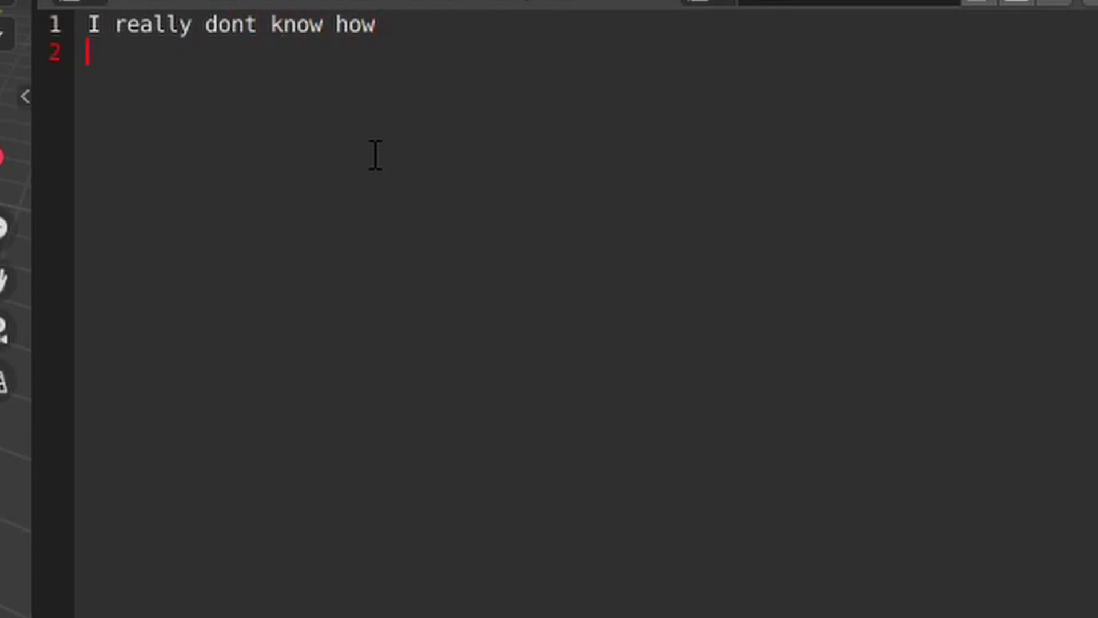
{"action": "type", "text": "HELP PLY"}
{"action": "key", "text": "BackSpace"}
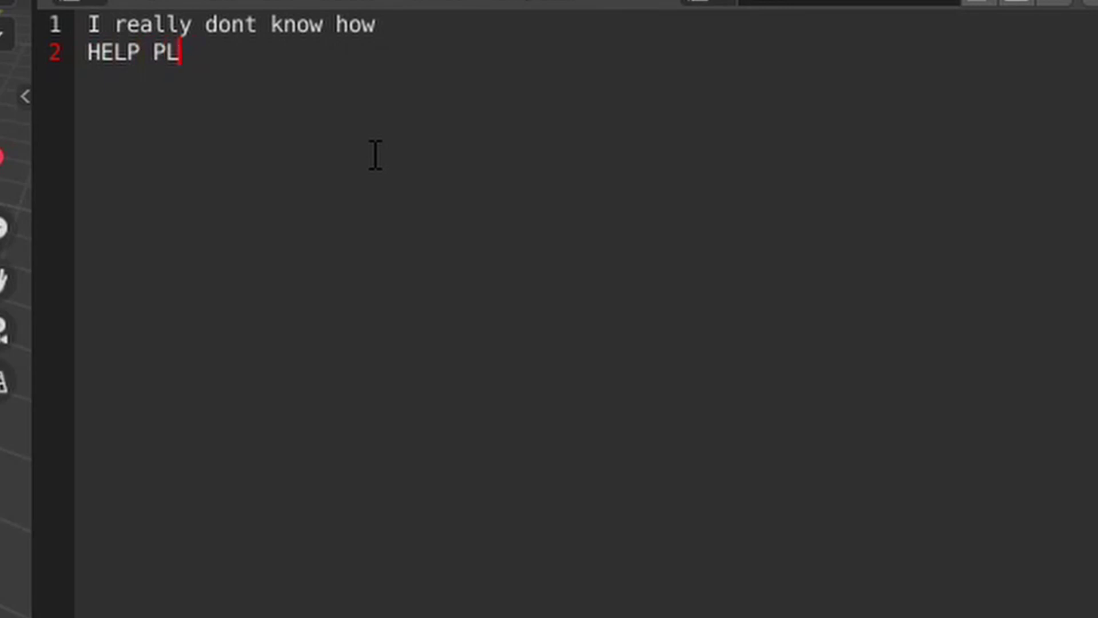
{"action": "type", "text": "Z"}
{"action": "key", "text": "Return"}
Write "Yes... the developers" as the third line of the text
{"action": "type", "text": "Yes"}
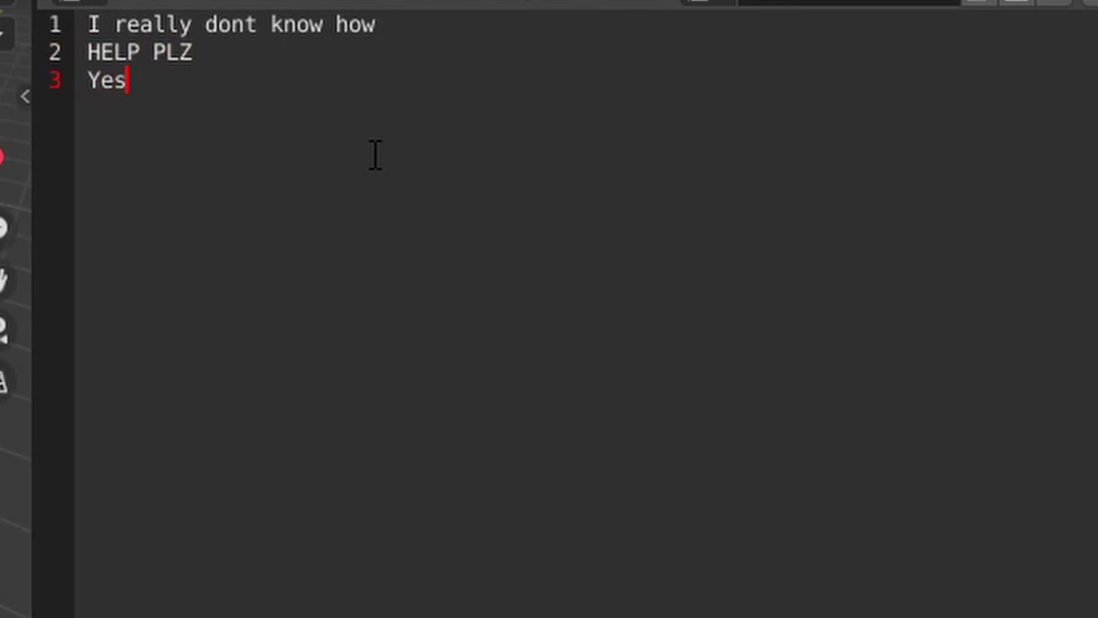
{"action": "type", "text": "... the d"}
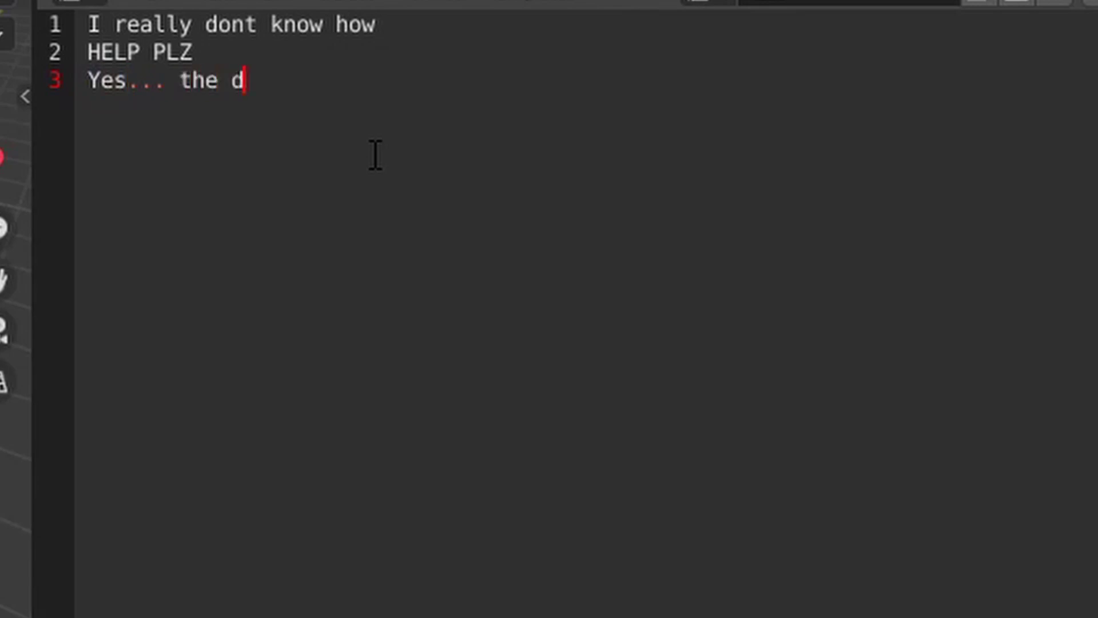
{"action": "type", "text": "evelopers"}
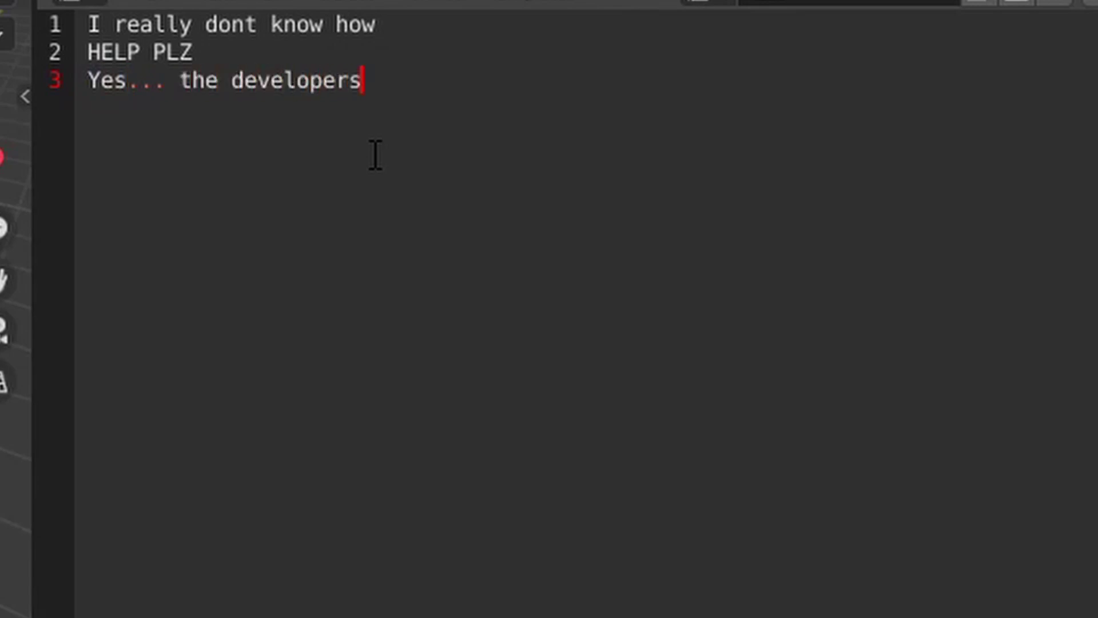
{"action": "key", "text": "Return"}
Add two greeting lines, each with "Hi" followed by a developer's first name
{"action": "type", "text": "Hi šač"}
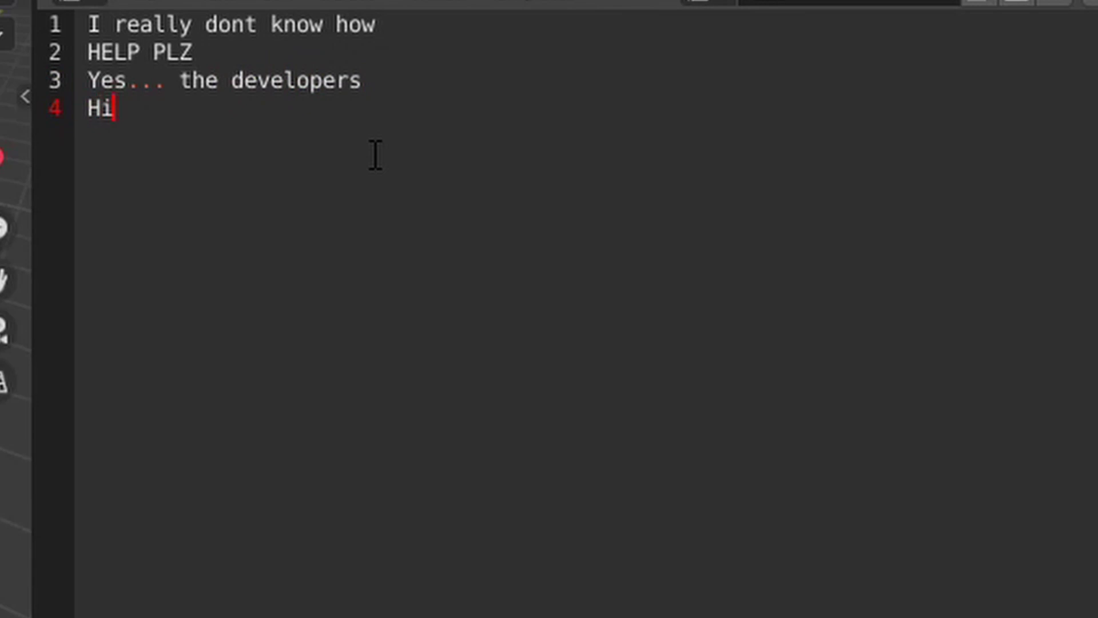
{"action": "key", "text": "BackSpace"}
{"action": "key", "text": "BackSpace"}
{"action": "key", "text": "BackSpace"}
{"action": "type", "text": "pablo"}
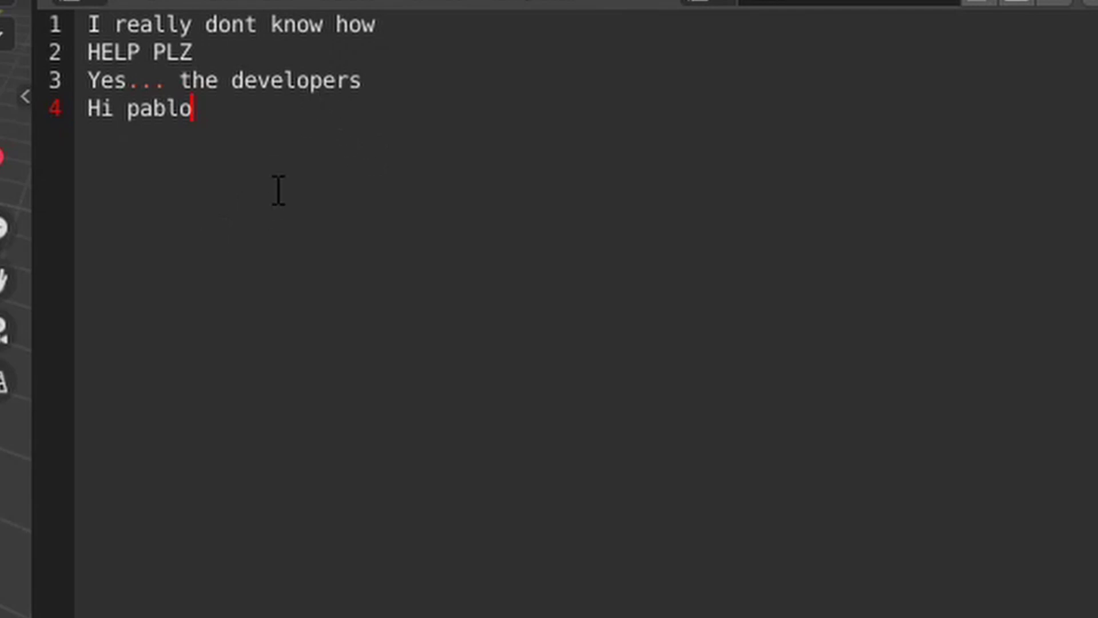
{"action": "key", "text": "Return"}
{"action": "type", "text": "Hi "}
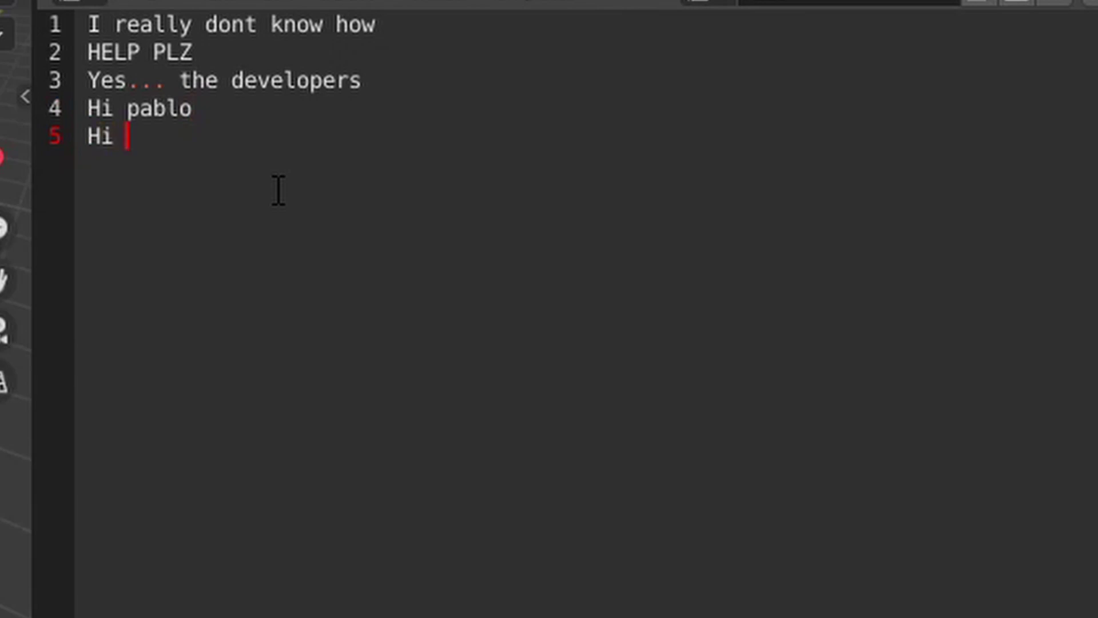
{"action": "type", "text": "ton"}
{"action": "key", "text": "Return"}
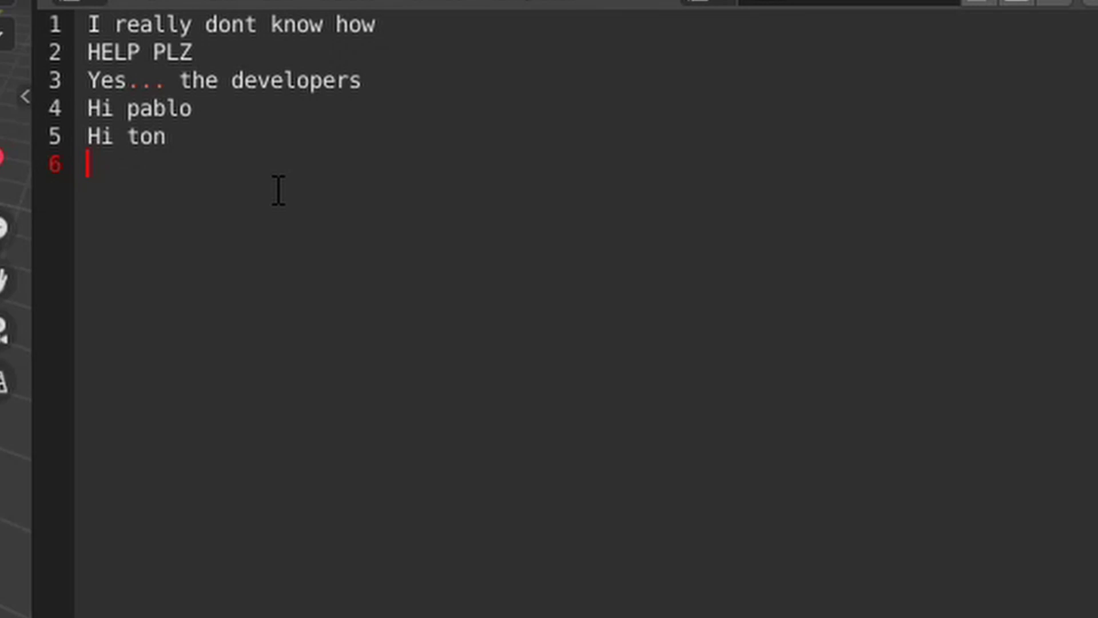
Start a dashed wish list below the greetings with the item "- Bevel node"
{"action": "type", "text": "B"}
{"action": "key", "text": "BackSpace"}
{"action": "type", "text": "- Bdevel"}
{"action": "key", "text": "BackSpace"}
{"action": "key", "text": "BackSpace"}
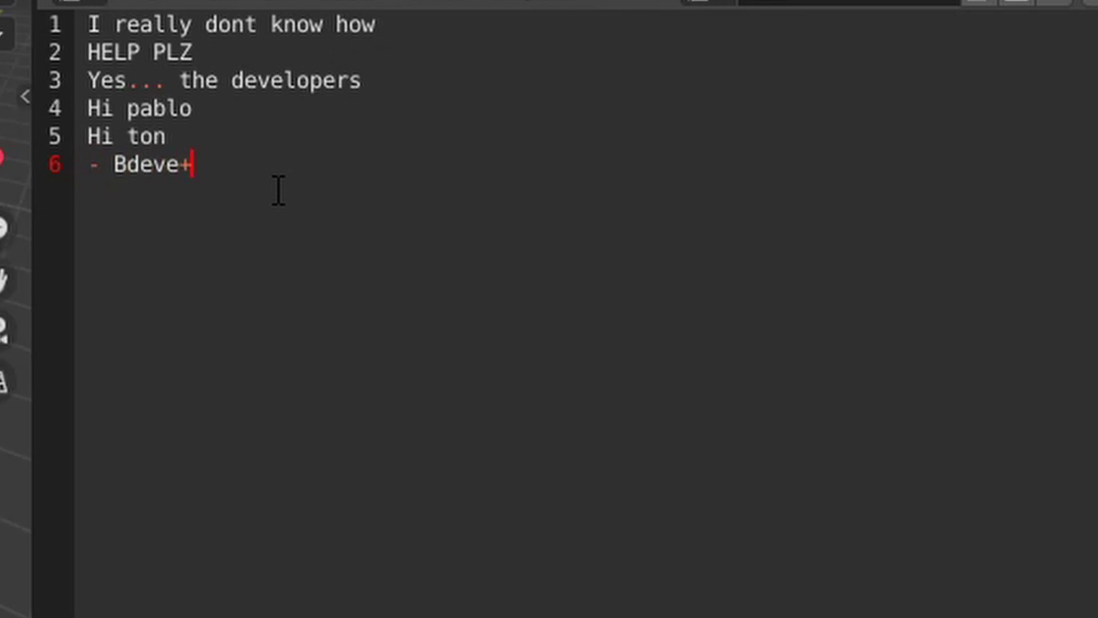
{"action": "key", "text": "BackSpace"}
{"action": "key", "text": "BackSpace"}
{"action": "key", "text": "BackSpace"}
{"action": "type", "text": "evel n"}
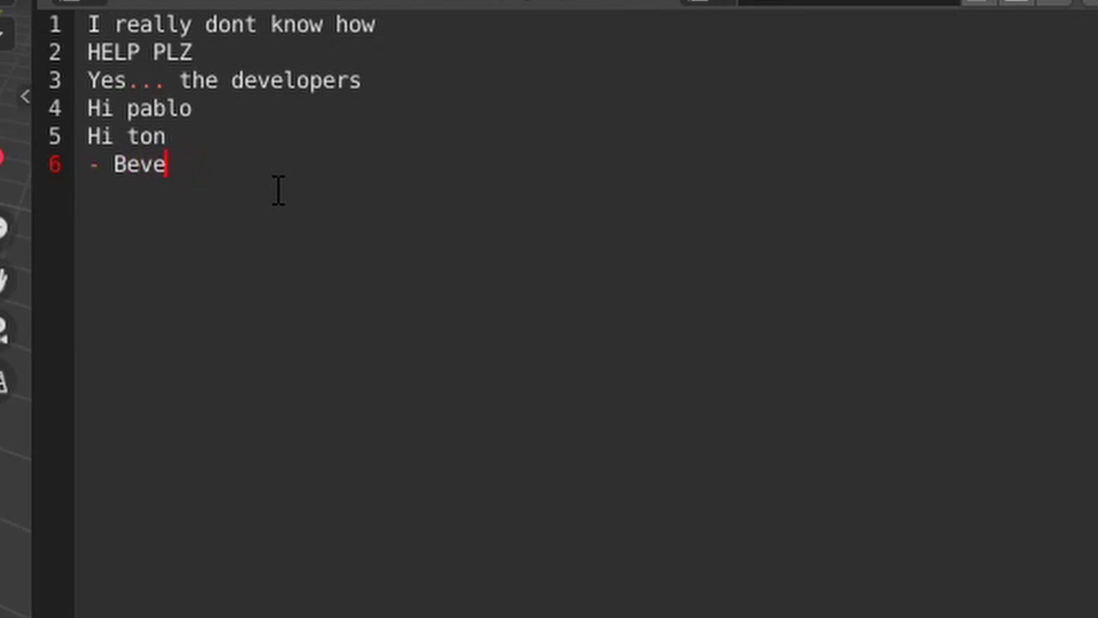
{"action": "type", "text": "ode"}
{"action": "key", "text": "Return"}
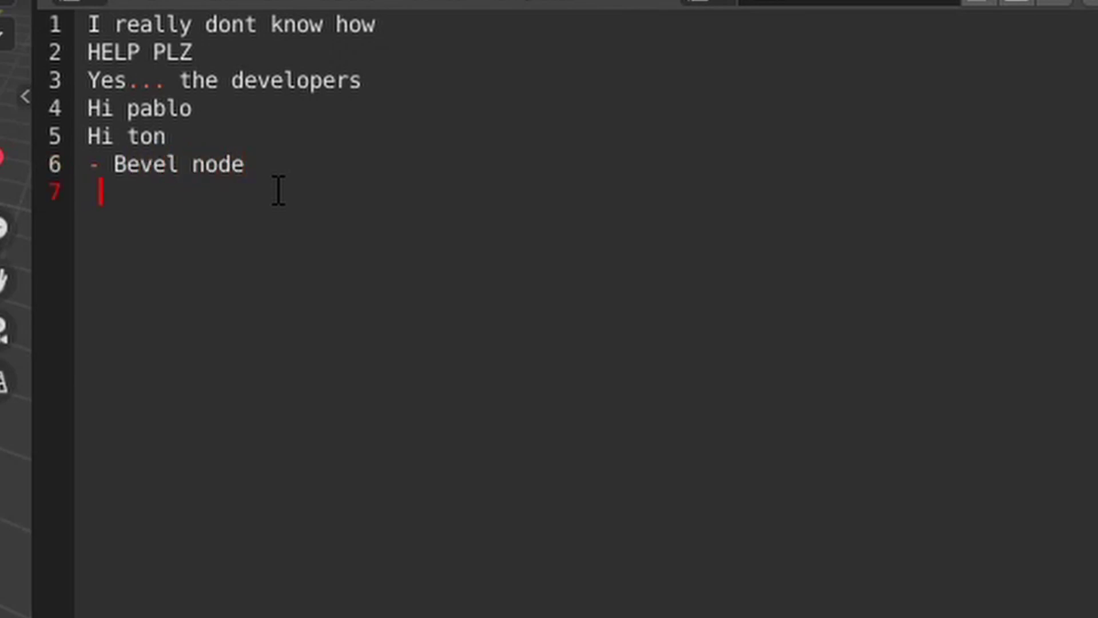
Add the list item "- Join geometry fix" and remove its leading space so it aligns with the item above
{"action": "type", "text": "- Join ge"}
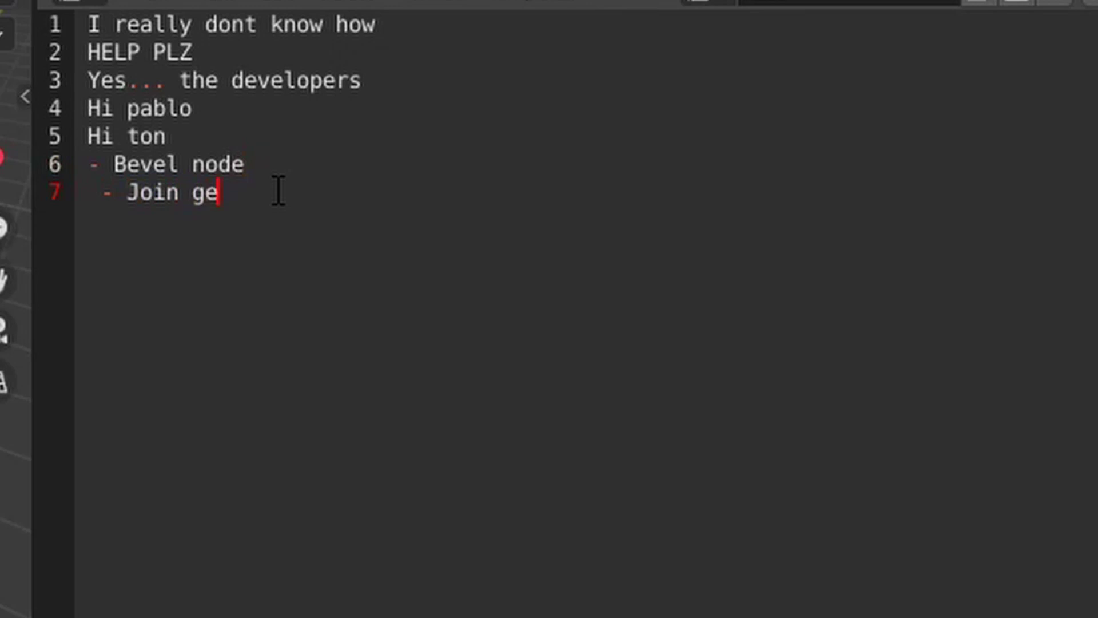
{"action": "type", "text": "ometry "}
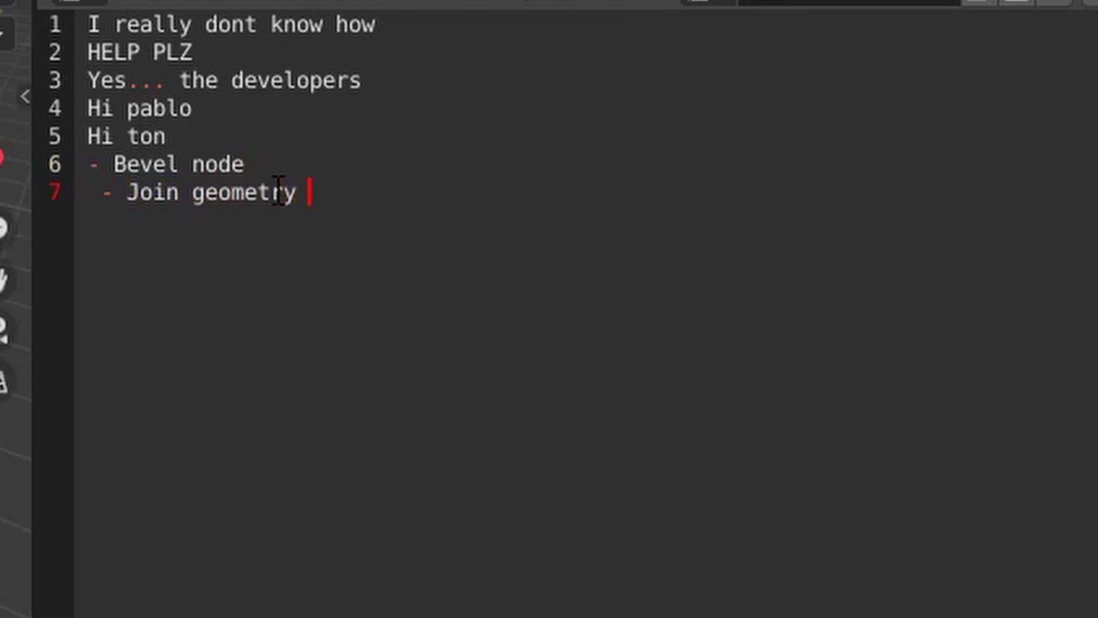
{"action": "type", "text": "fix"}
{"action": "key", "text": "Up"}
{"action": "key", "text": "Home"}
{"action": "key", "text": "Down"}
{"action": "key", "text": "Delete"}
{"action": "key", "text": "Left"}
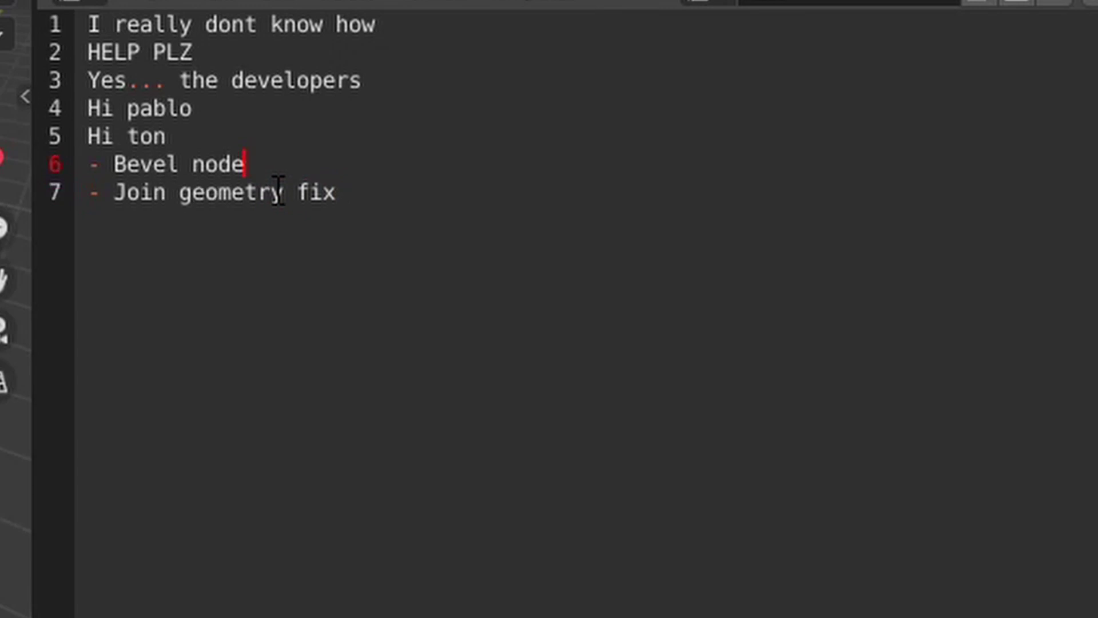
{"action": "key", "text": "Down"}
Add the list item "- coordinates node" on line 8
{"action": "key", "text": "Return"}
{"action": "type", "text": "- coo"}
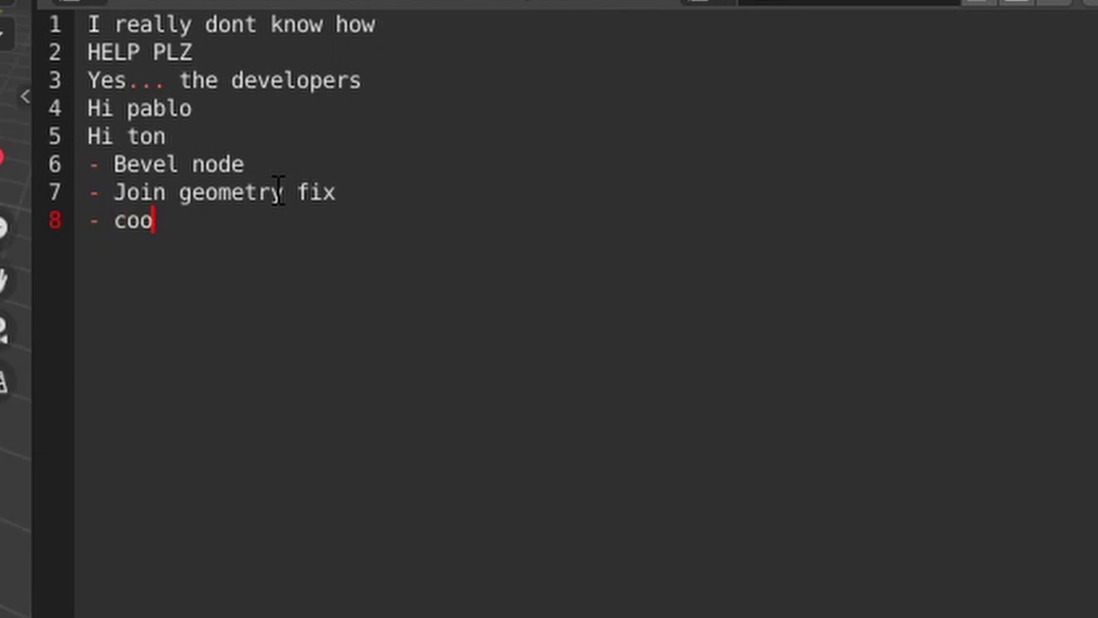
{"action": "type", "text": "rid"}
{"action": "key", "text": "BackSpace"}
{"action": "key", "text": "BackSpace"}
{"action": "type", "text": "dinates "}
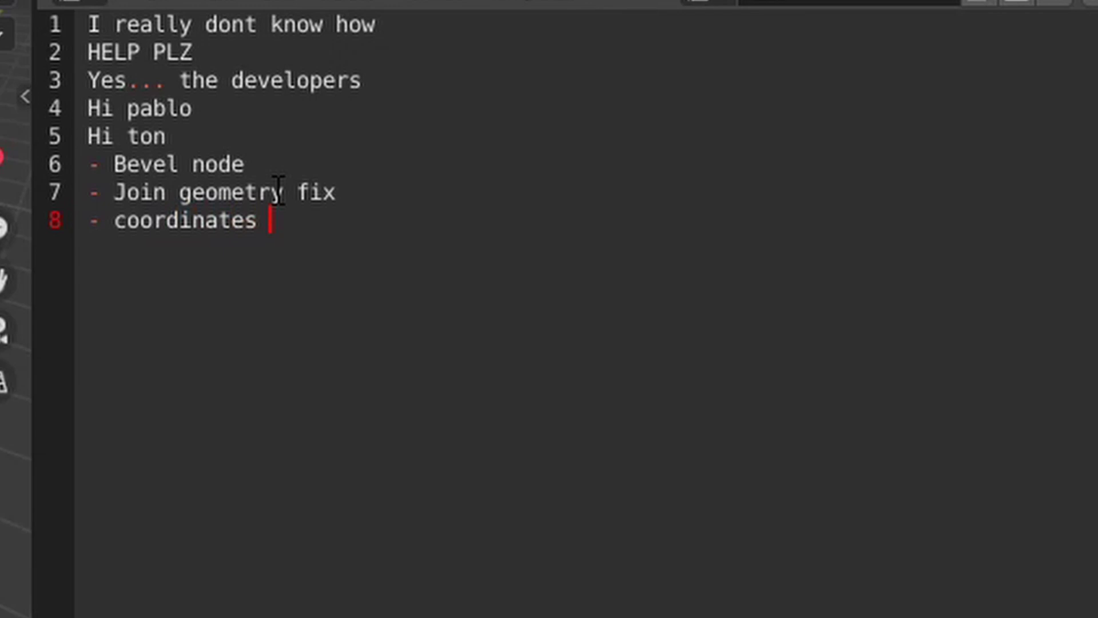
{"action": "type", "text": "node"}
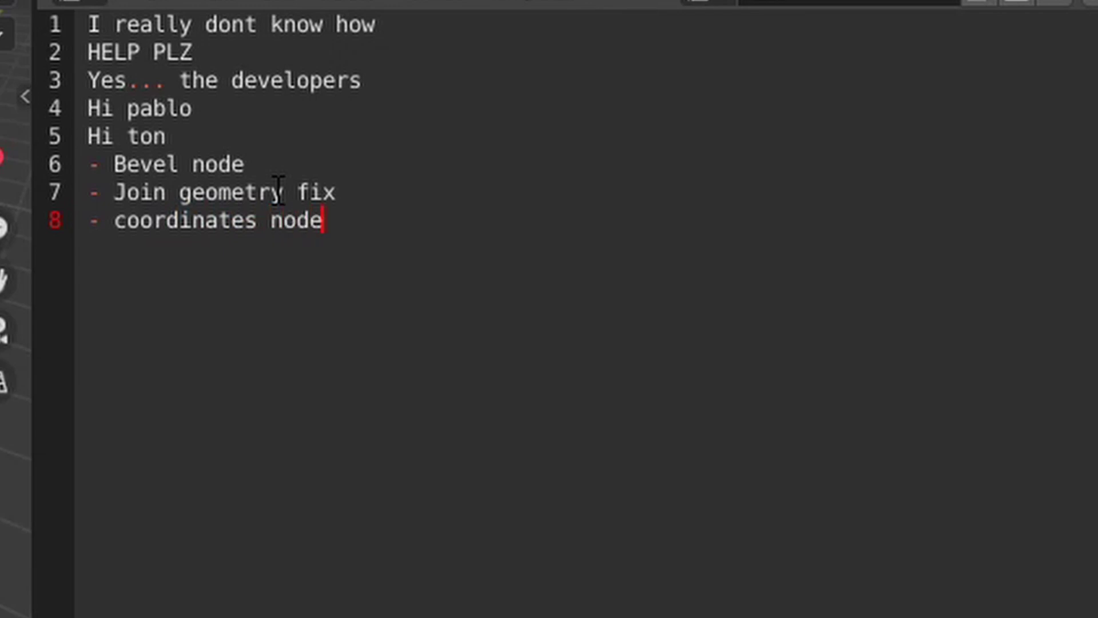
Add the list item "- assign material" on line 9
{"action": "key", "text": "Return"}
{"action": "type", "text": "-."}
{"action": "type", "text": "assi"}
{"action": "type", "text": "gn"}
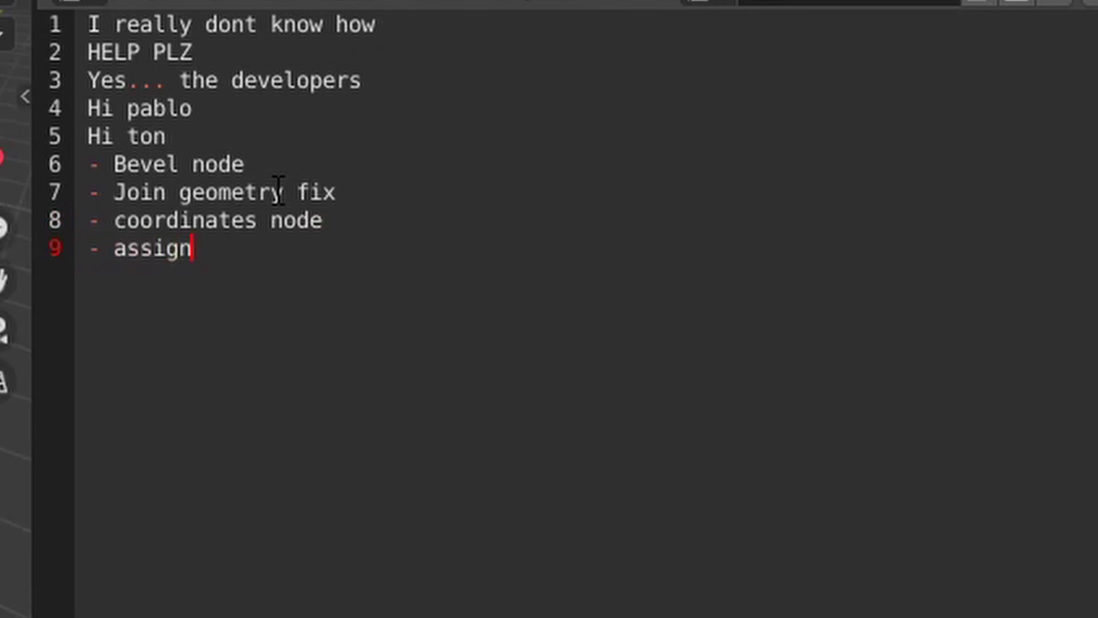
{"action": "type", "text": " material"}
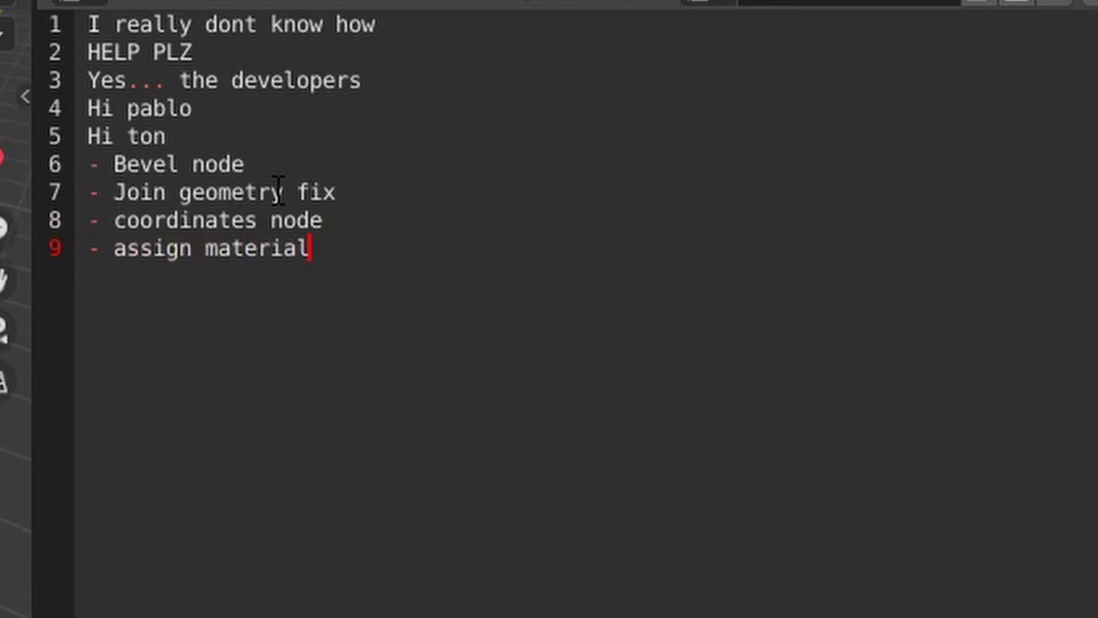
Write the closing line "byew" below the list
{"action": "key", "text": "Return"}
{"action": "key", "text": "BackSpace"}
{"action": "key", "text": "Return"}
{"action": "type", "text": "by"}
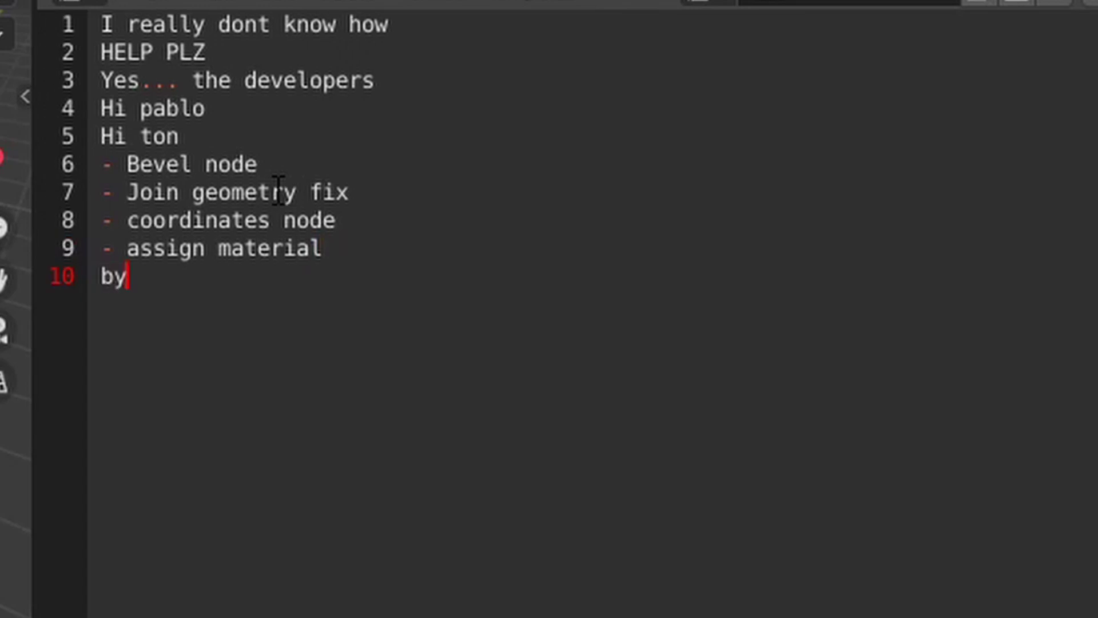
{"action": "type", "text": "ew"}
{"action": "key", "text": "Return"}
Write "follow me" on line 11 of the text
{"action": "type", "text": "folo"}
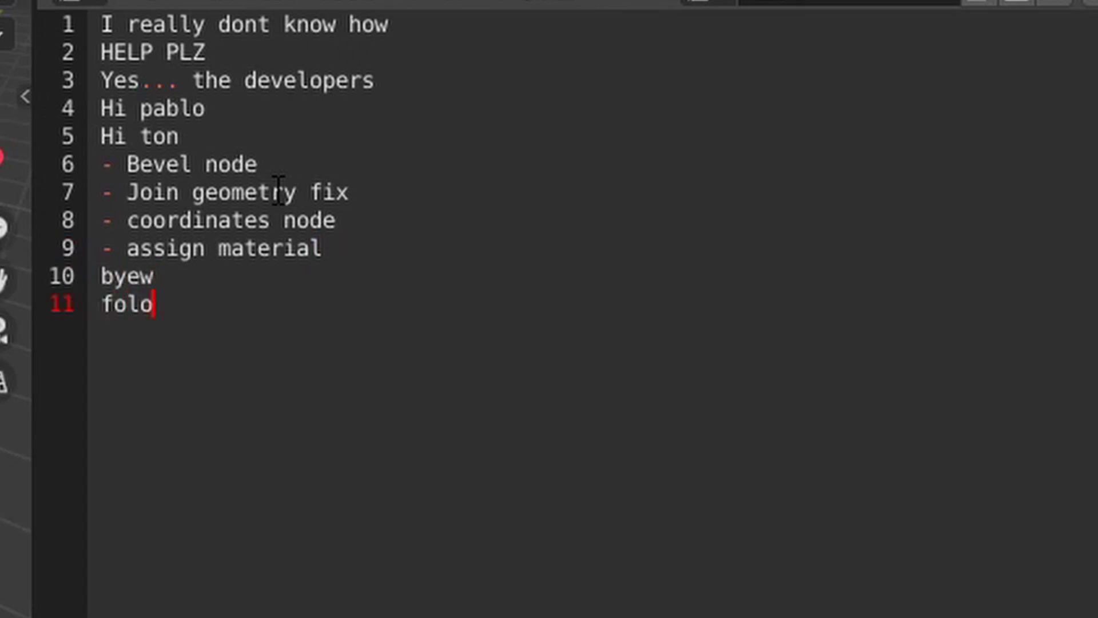
{"action": "key", "text": "BackSpace"}
{"action": "type", "text": "low me "}
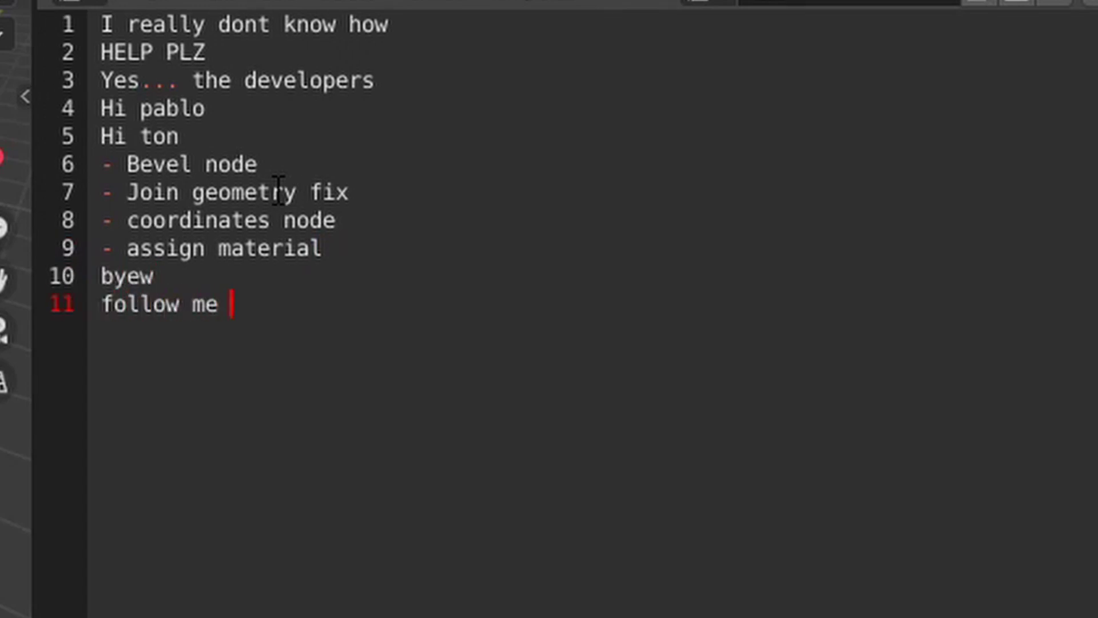
{"action": "type", "text": "ito"}
{"action": "key", "text": "BackSpace"}
{"action": "key", "text": "BackSpace"}
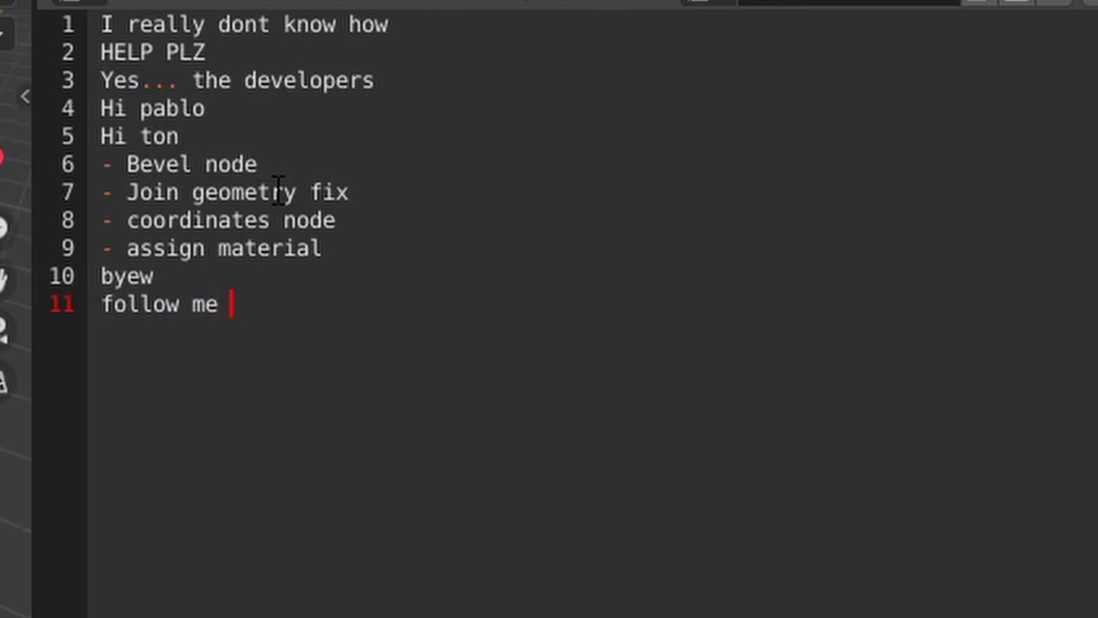